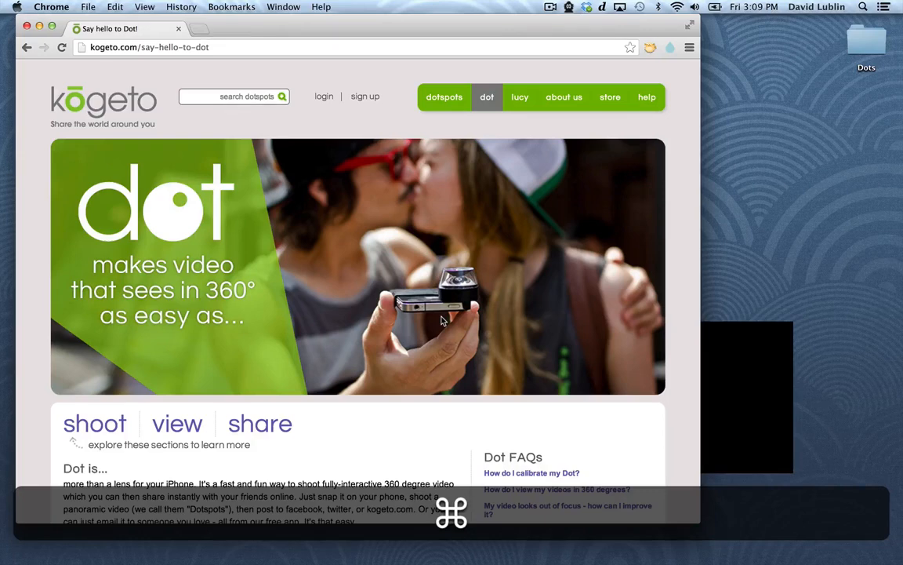
Quit the browser, start a new VDMX project and load the Dots folder's clips into the media bin.
key("super+q")
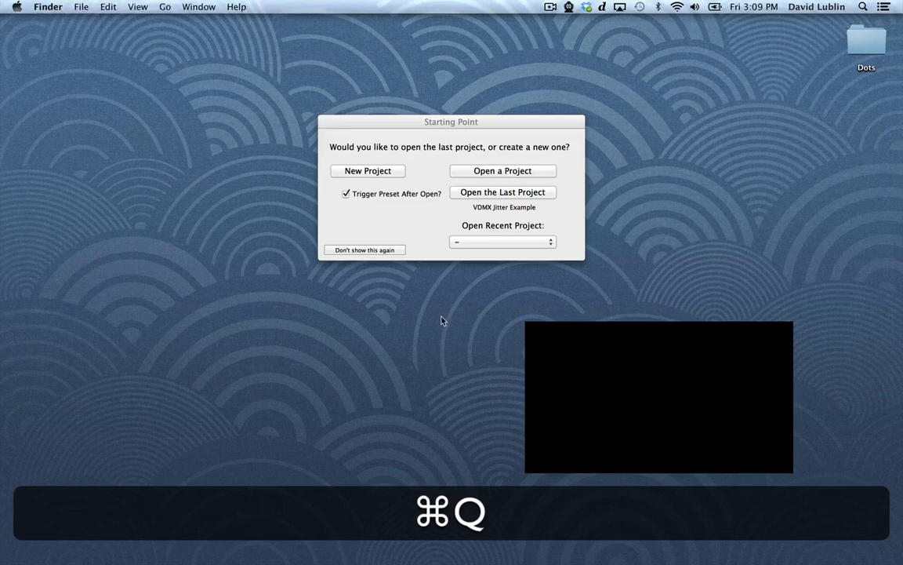
left_click(396, 172)
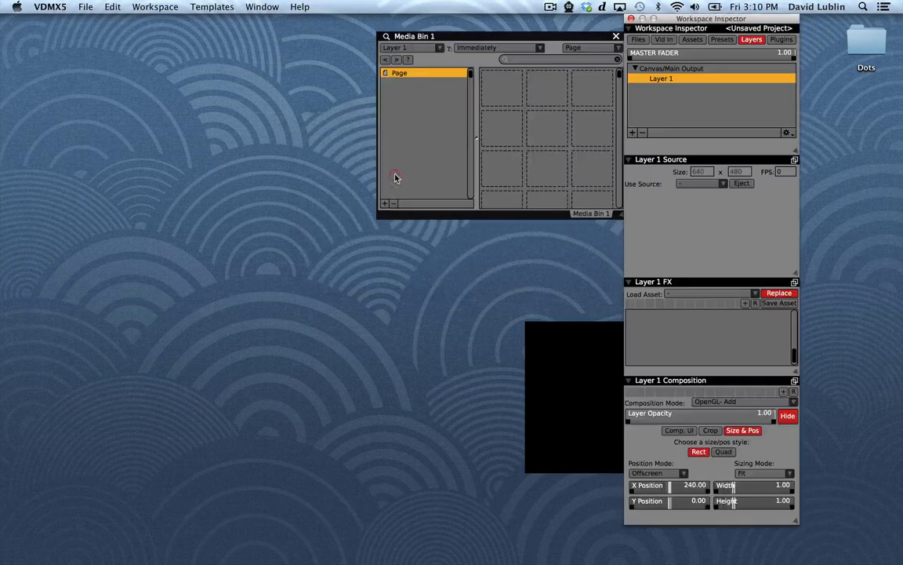
left_click_drag(535, 98, 502, 94)
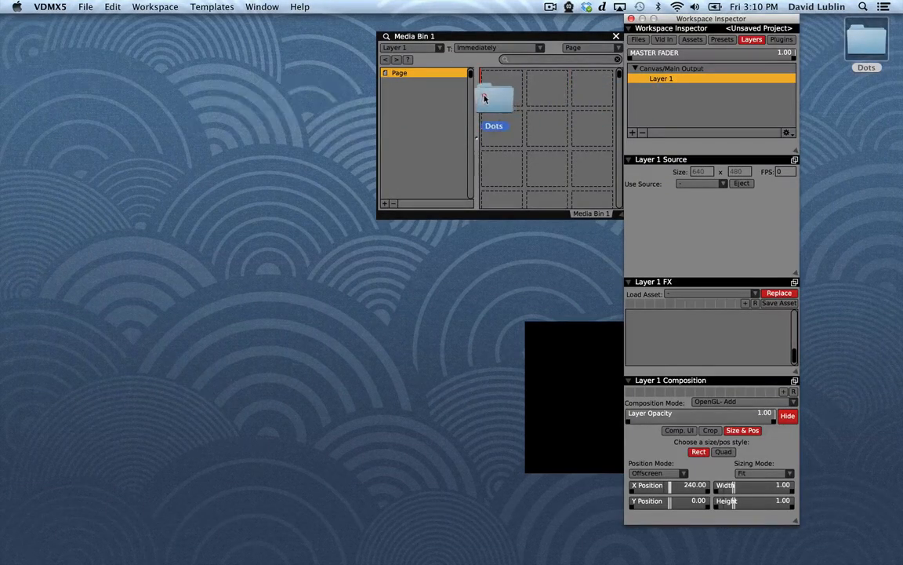
Move the media bin to the desktop's upper-left corner and collapse its page list to give the clips full width.
left_click_drag(519, 40, 129, 3)
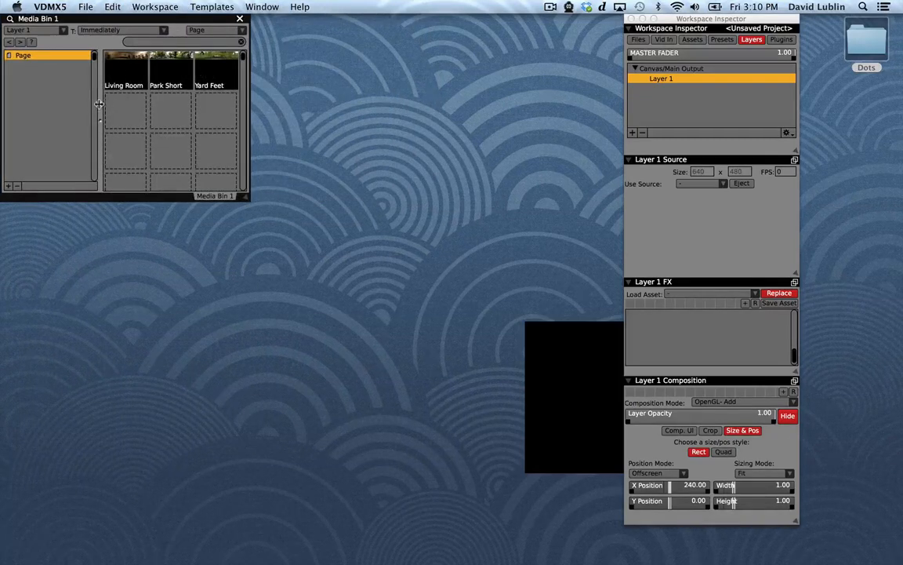
left_click_drag(98, 107, 3, 116)
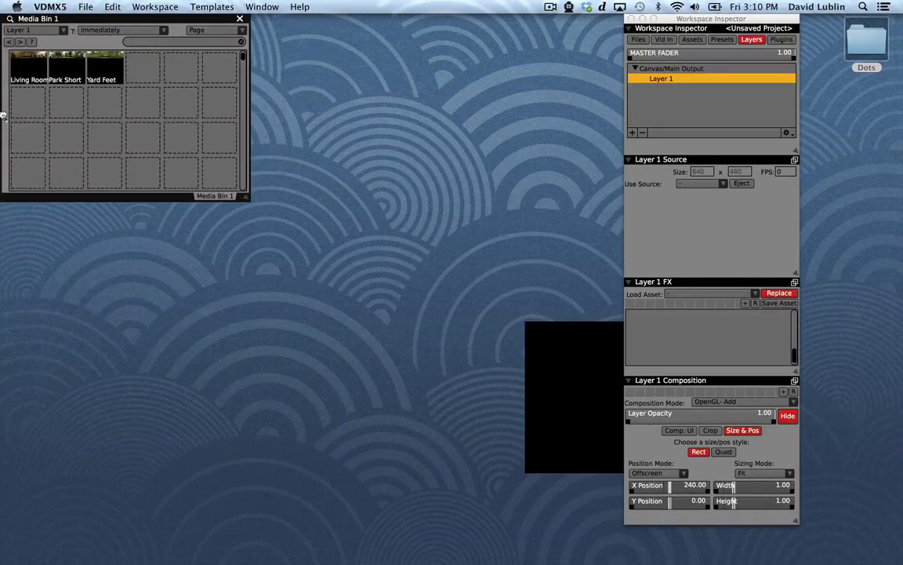
Set the media bin's thumbnail aspect ratio to 0.18 with two columns, and enlarge its window.
left_click(10, 20)
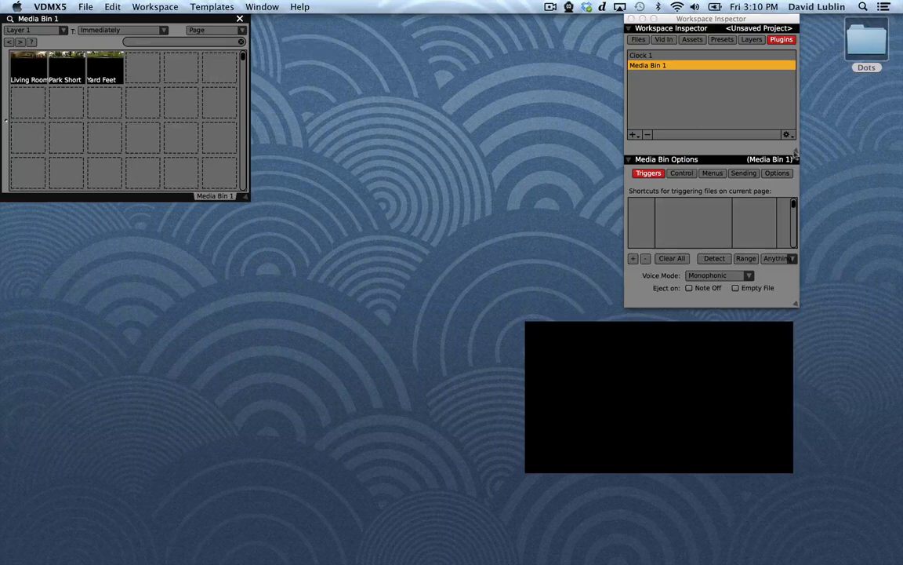
left_click(779, 174)
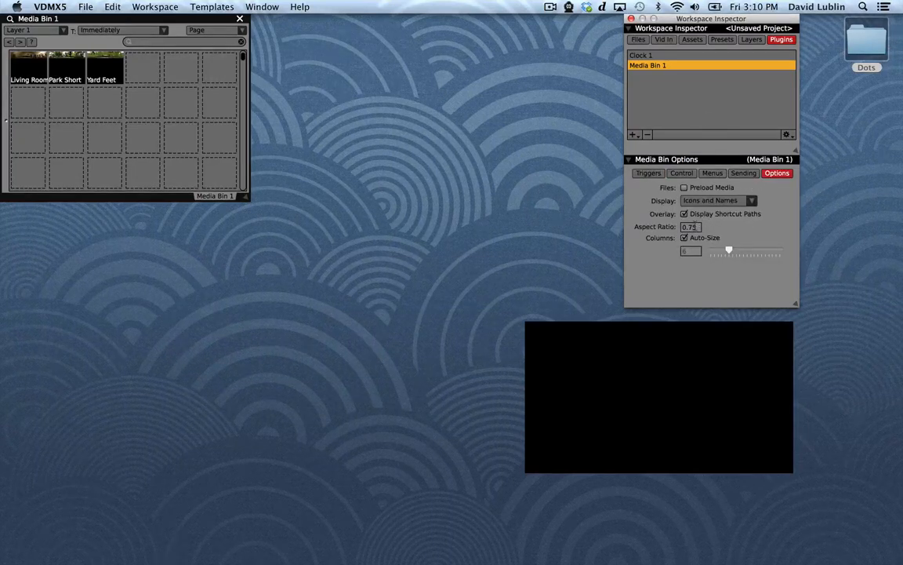
type("1.8")
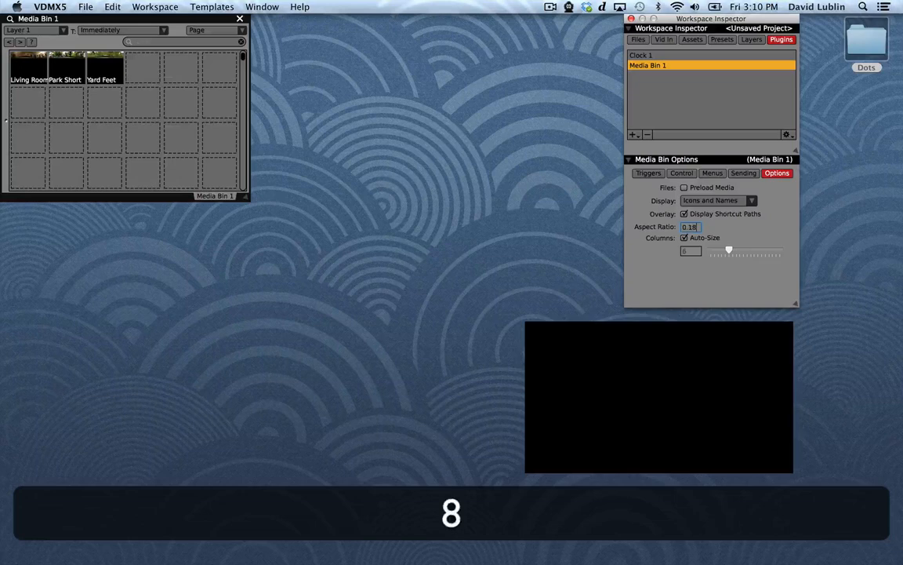
key("Return")
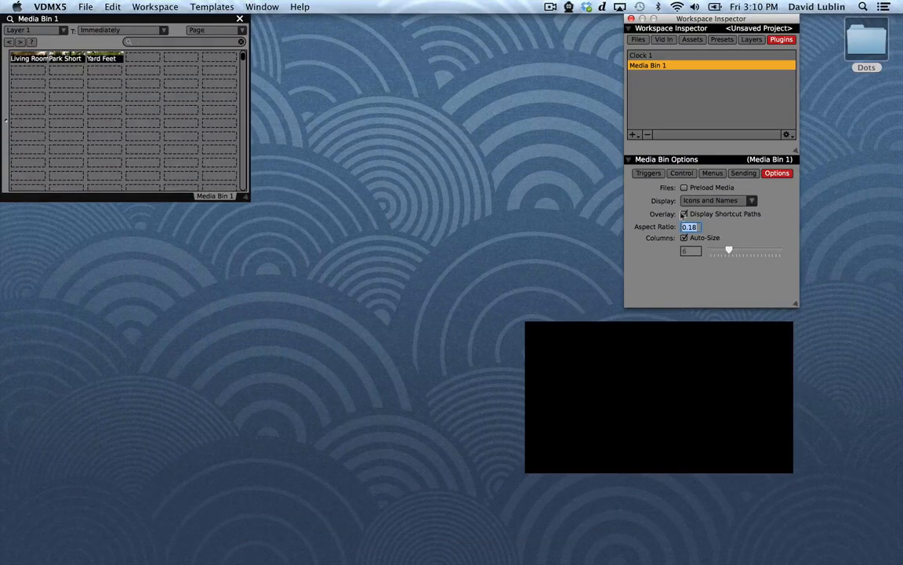
left_click_drag(728, 250, 715, 251)
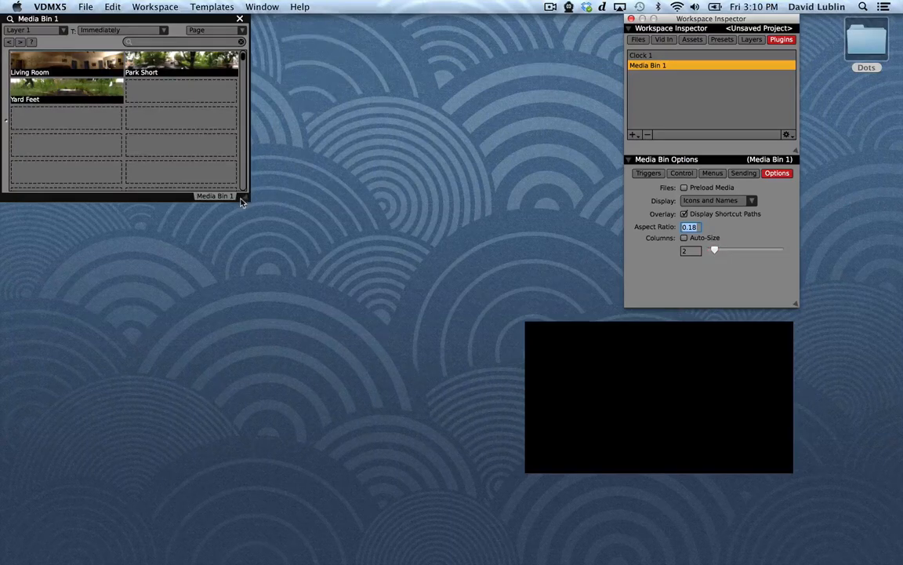
left_click_drag(241, 202, 385, 235)
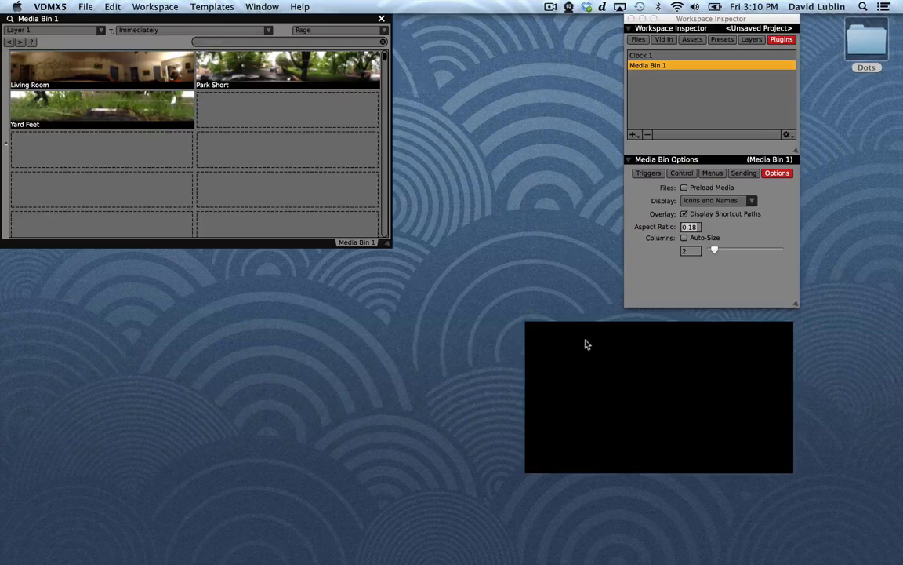
Play the Park Short clip on Layer 1, and place the widened preview window below the media bin.
left_click_drag(586, 342, 311, 327)
left_click(234, 76)
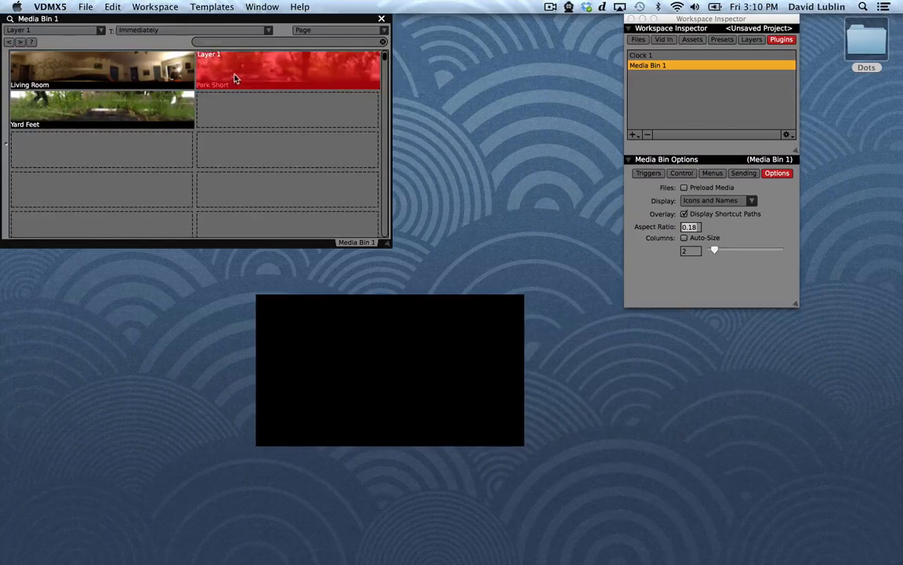
left_click_drag(363, 348, 168, 322)
left_click_drag(322, 421, 528, 468)
Compare the Park Short clip's size with the canvas resolution, and set Layer 1's sizing mode to Fill.
left_click(751, 39)
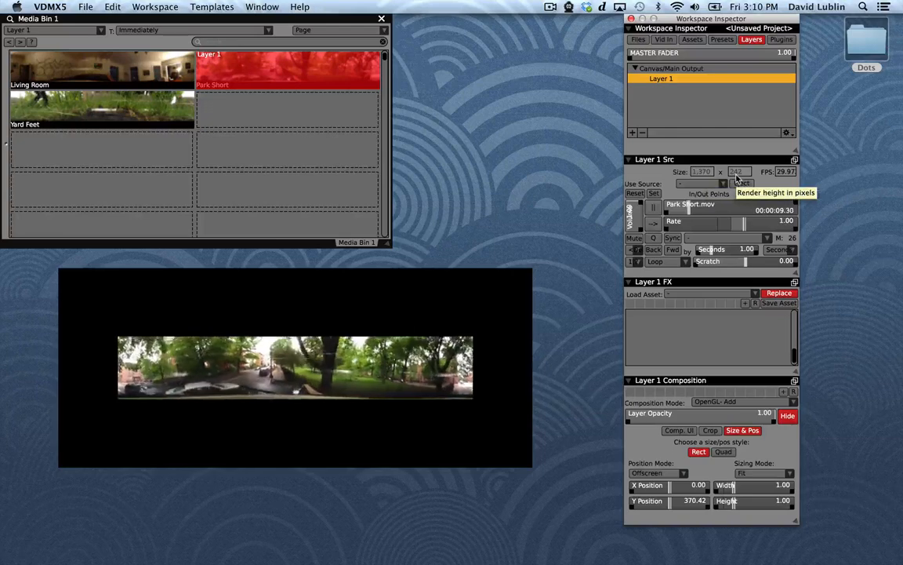
left_click(672, 68)
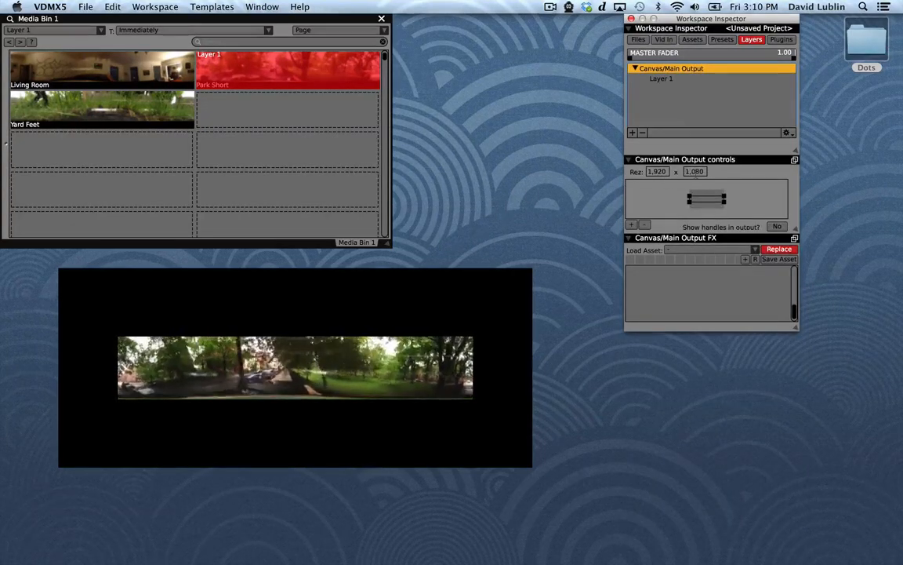
left_click(662, 80)
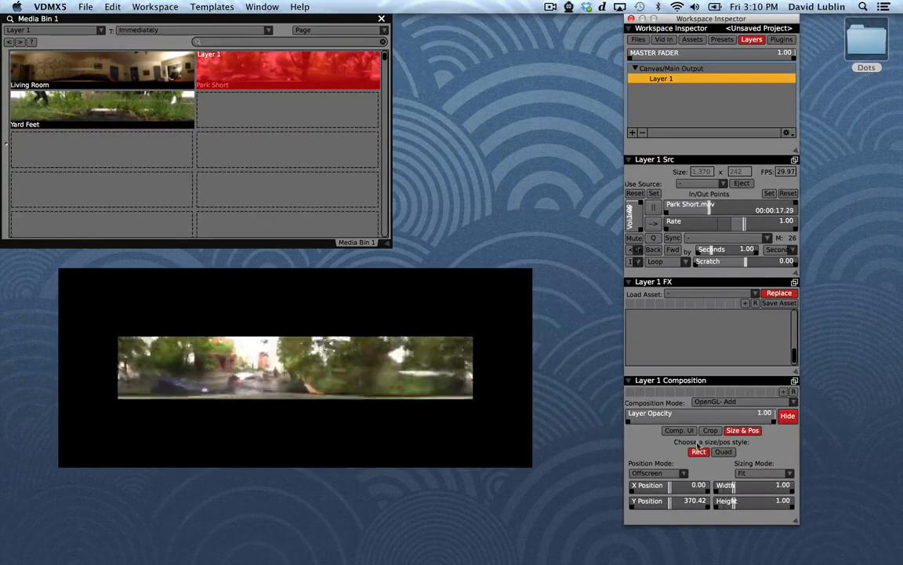
right_click(749, 473)
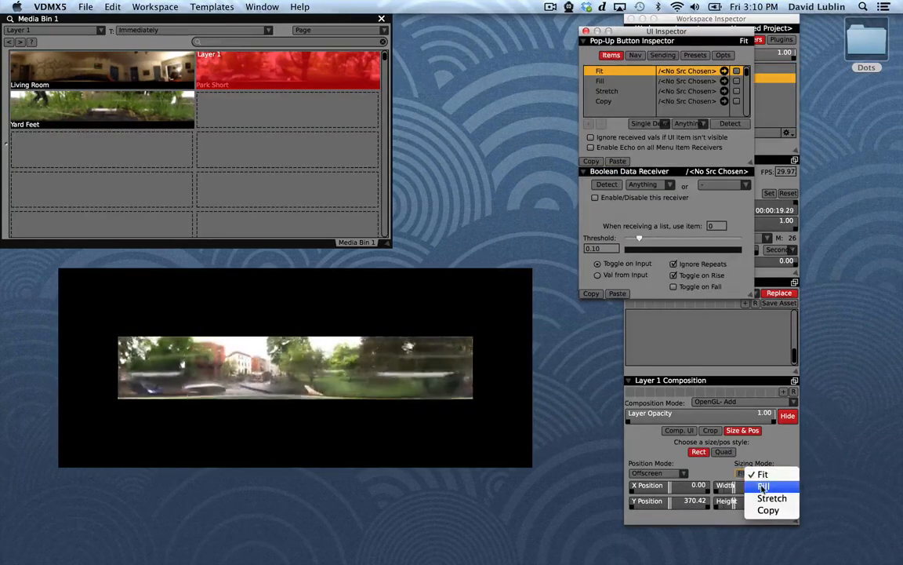
left_click(763, 485)
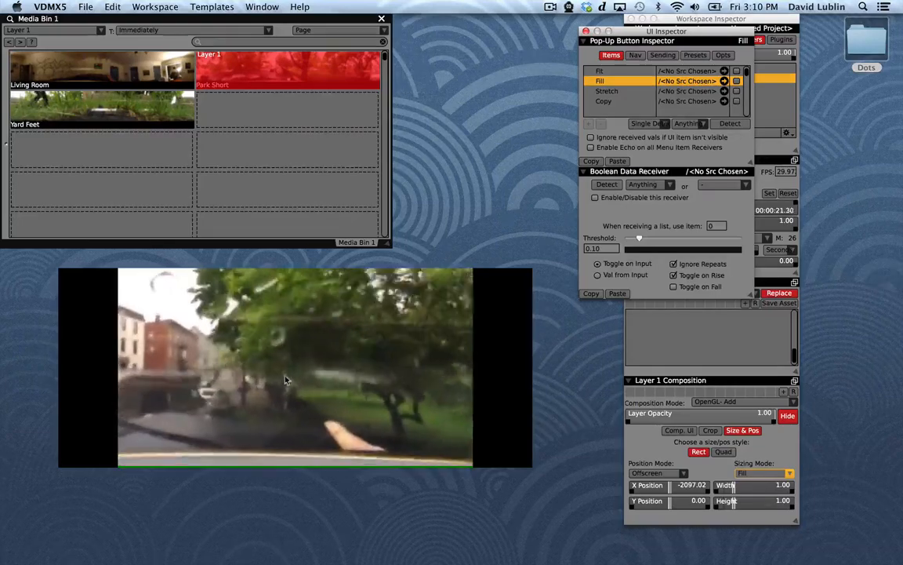
Set Layer 1's position mode to Onscreen and try shifting the layer along its X position.
left_click_drag(636, 487, 672, 497)
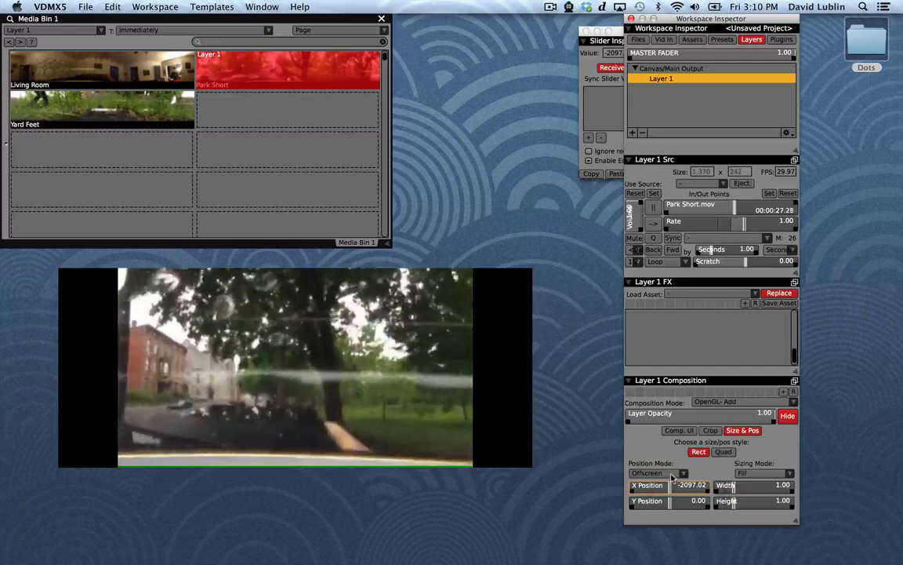
left_click(673, 474)
left_click(681, 502)
mouse_move(670, 487)
left_mouse_down()
mouse_move(712, 490)
mouse_move(632, 493)
mouse_move(709, 495)
mouse_move(656, 491)
left_mouse_up()
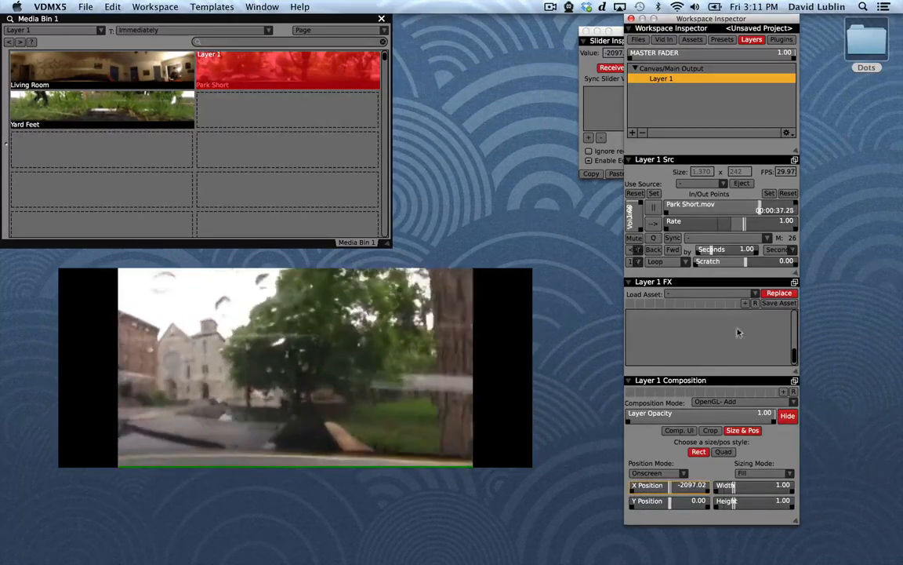
Detach the Layer 1 FX controls beside the media bin and add the FrameHold-Manual geometry adjustment effect.
left_click(794, 282)
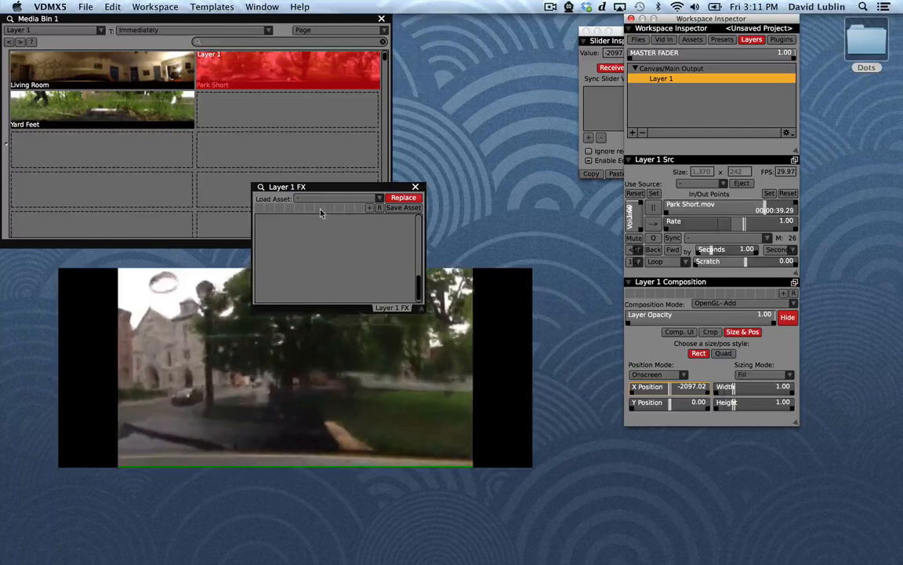
left_click_drag(312, 189, 452, 21)
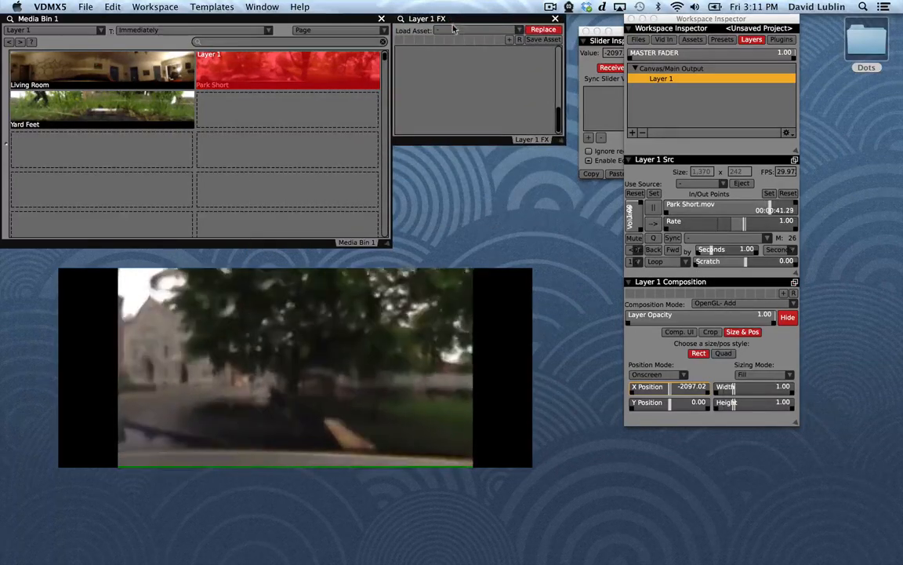
left_click(461, 30)
mouse_move(469, 104)
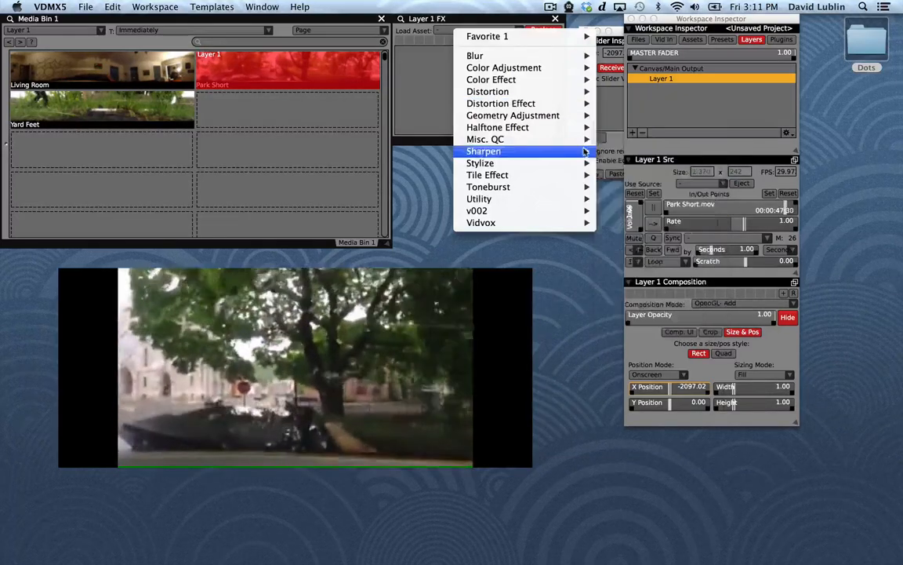
mouse_move(565, 115)
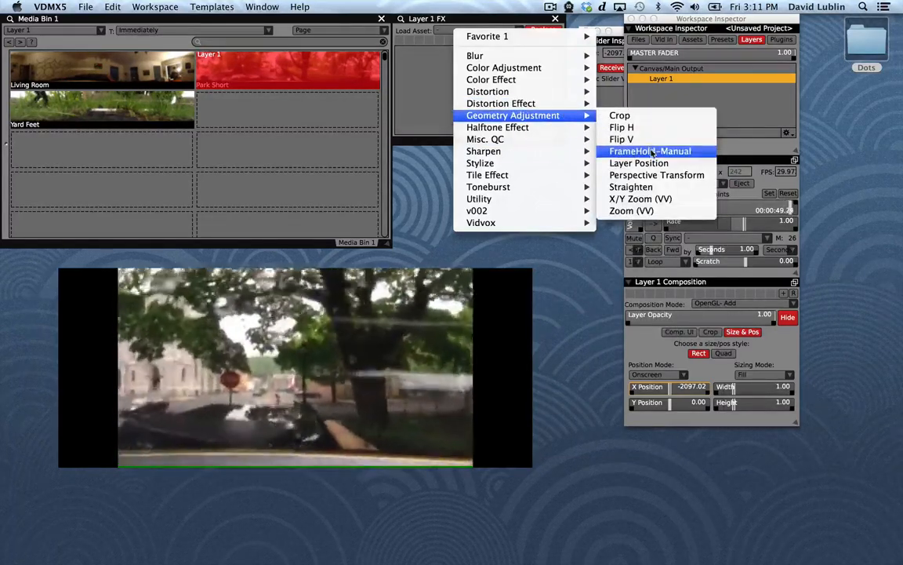
left_click(643, 151)
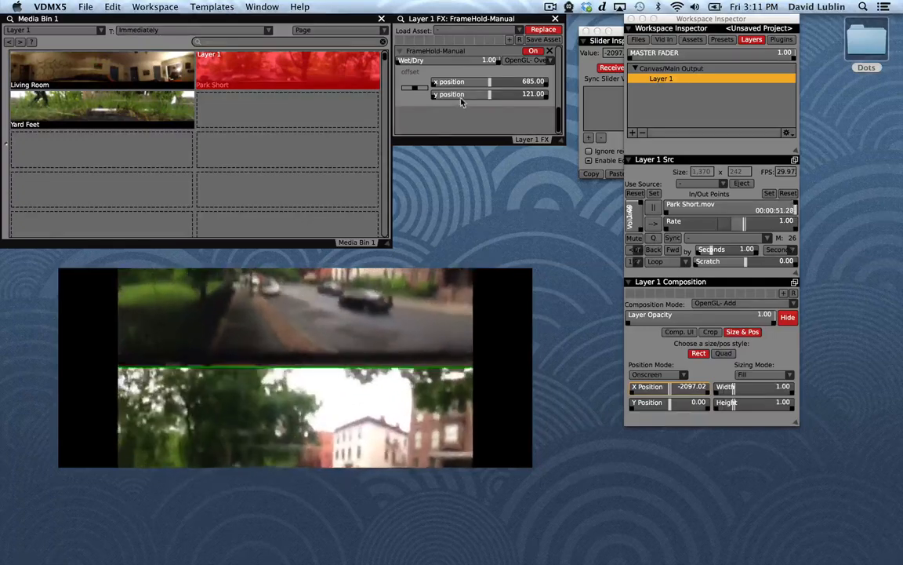
Set the FrameHold-Manual effect's y position to 0 and its x position to about 775.
left_click_drag(464, 95, 424, 95)
left_click_drag(490, 84, 492, 82)
Drive the FrameHold-Manual x position with Clock 1's MeasurePosition data source.
right_click(496, 82)
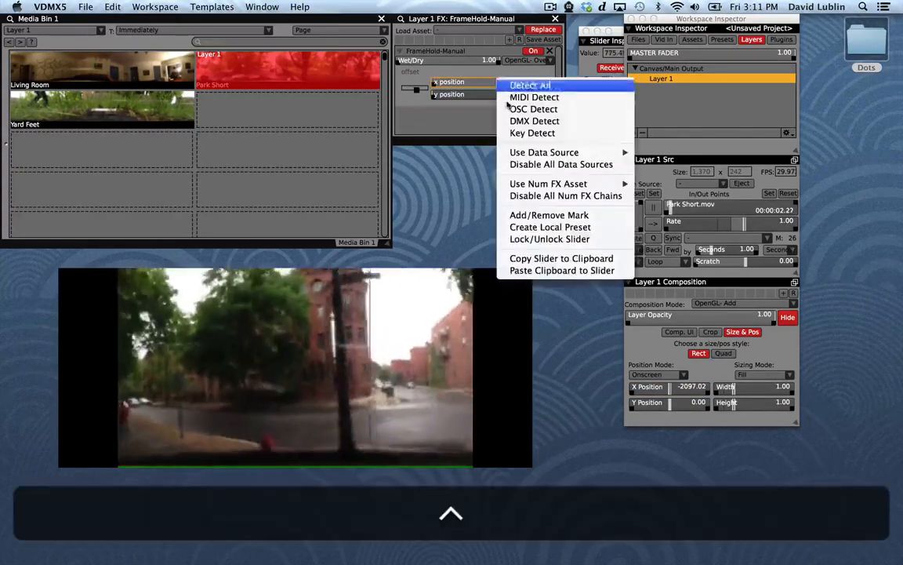
mouse_move(549, 152)
mouse_move(662, 152)
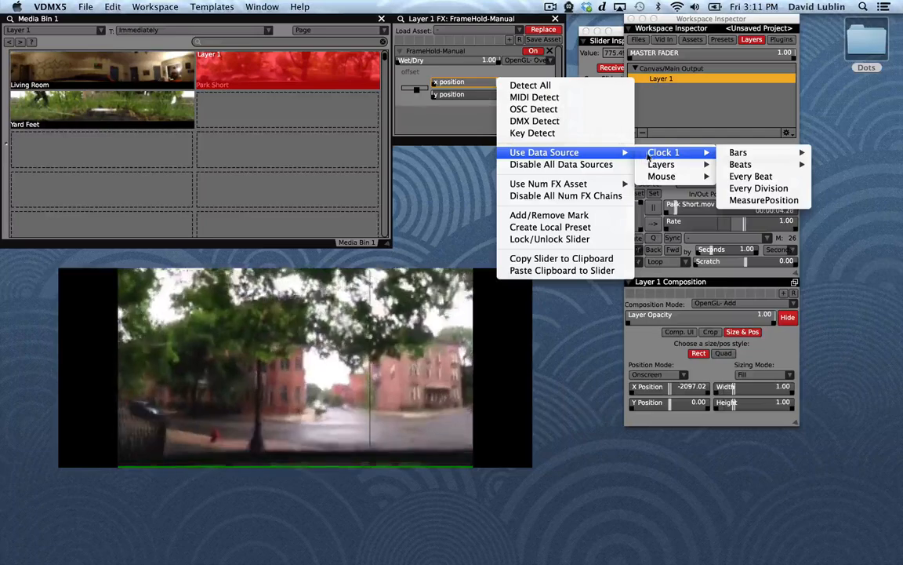
left_click(766, 196)
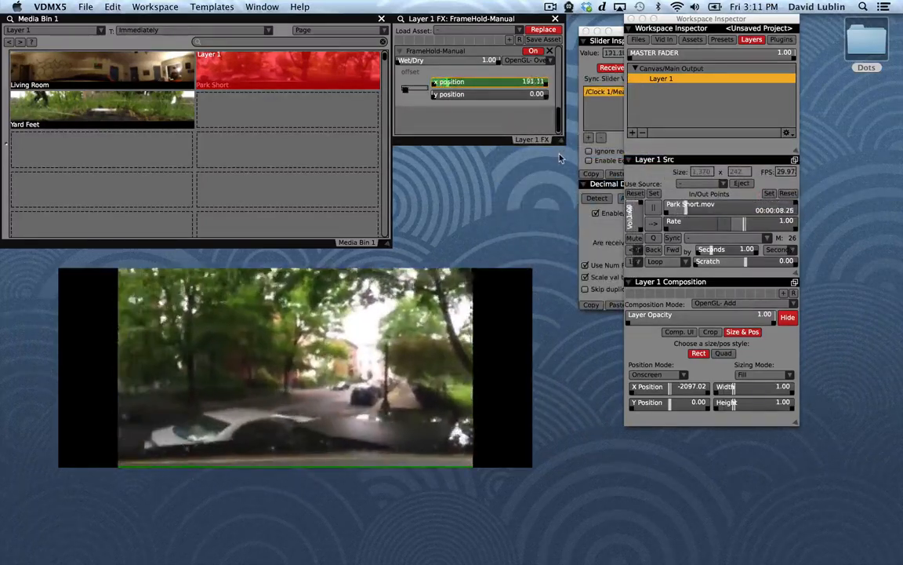
Make the Layer 1 FX window slightly taller and check the Clock 1 plugin's tempo settings.
left_click_drag(559, 140, 562, 158)
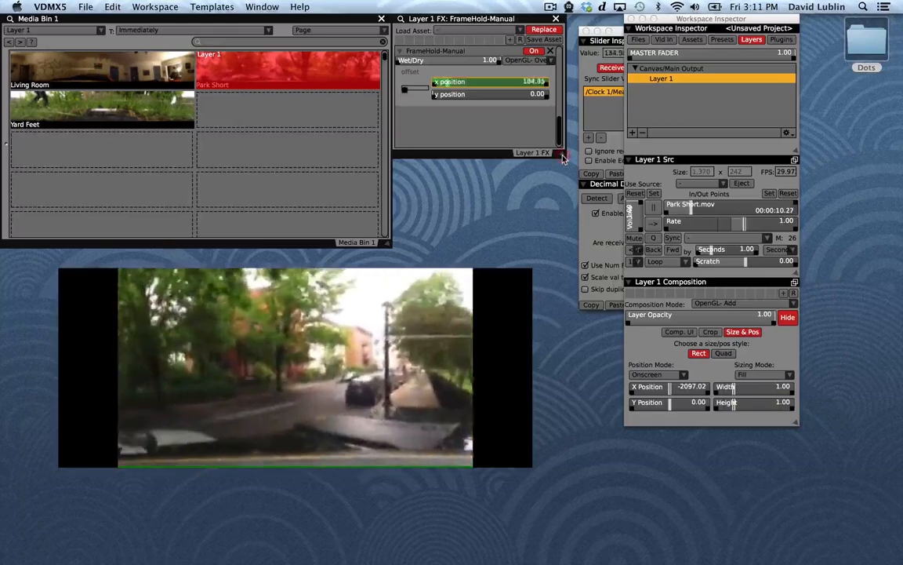
left_click(782, 40)
left_click(643, 55)
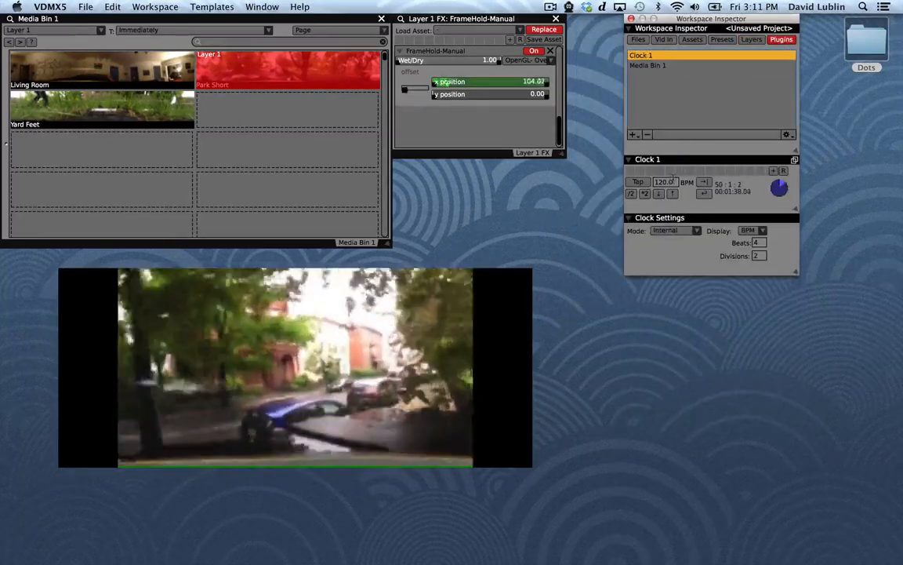
left_click(751, 39)
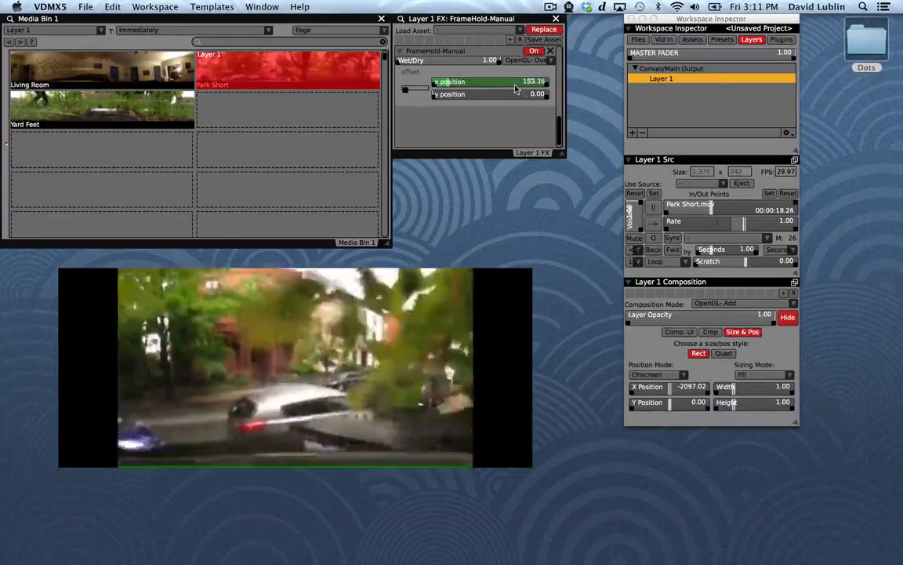
Drive the FrameHold-Manual x position with Layer 1's Normalized playback position as its data source.
right_click(499, 88)
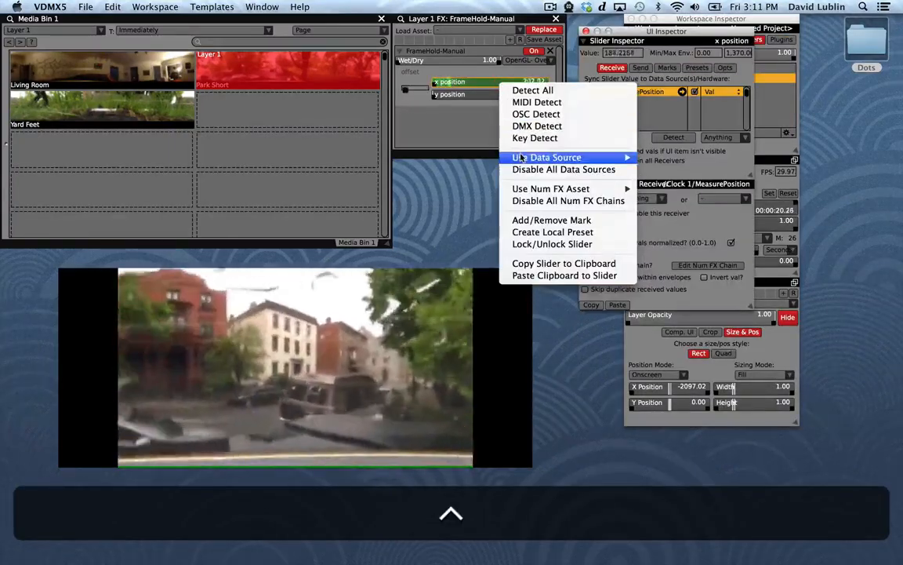
mouse_move(596, 157)
mouse_move(663, 170)
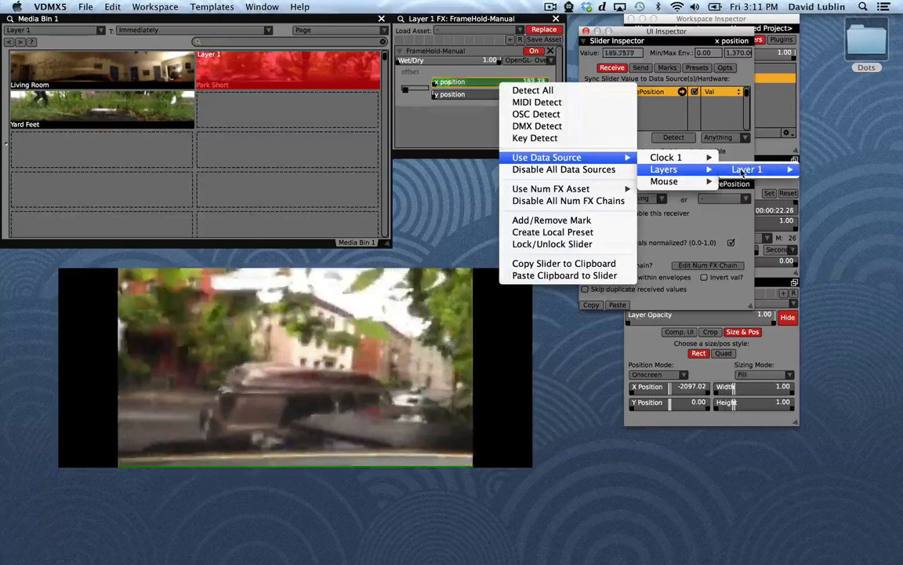
mouse_move(749, 170)
left_click(846, 169)
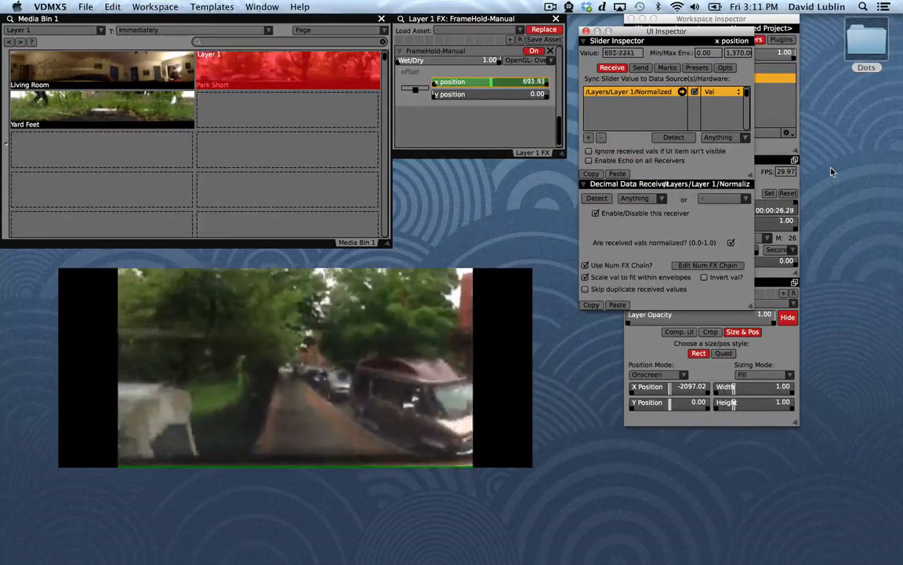
Detach the Layer 1 source playback controls from the Workspace Inspector into their own window.
left_click(783, 108)
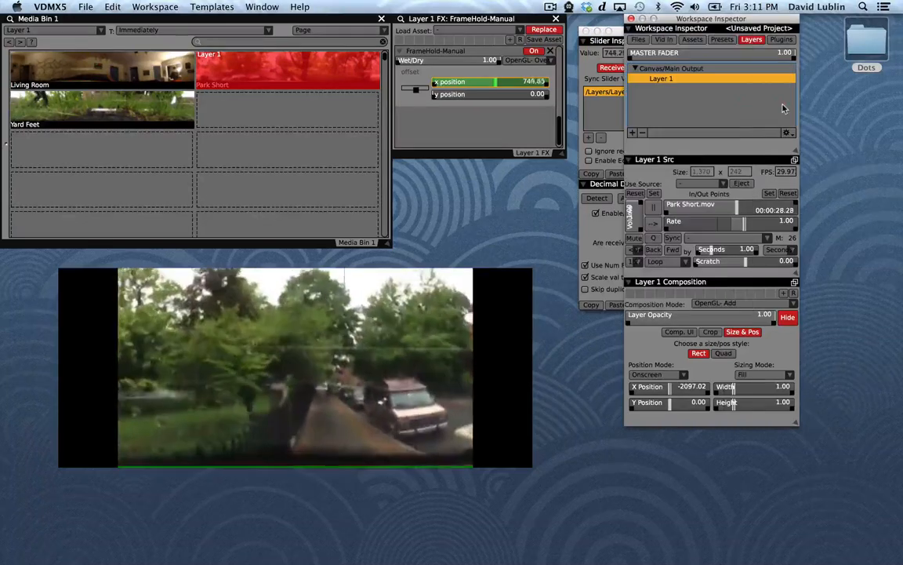
left_click(795, 159)
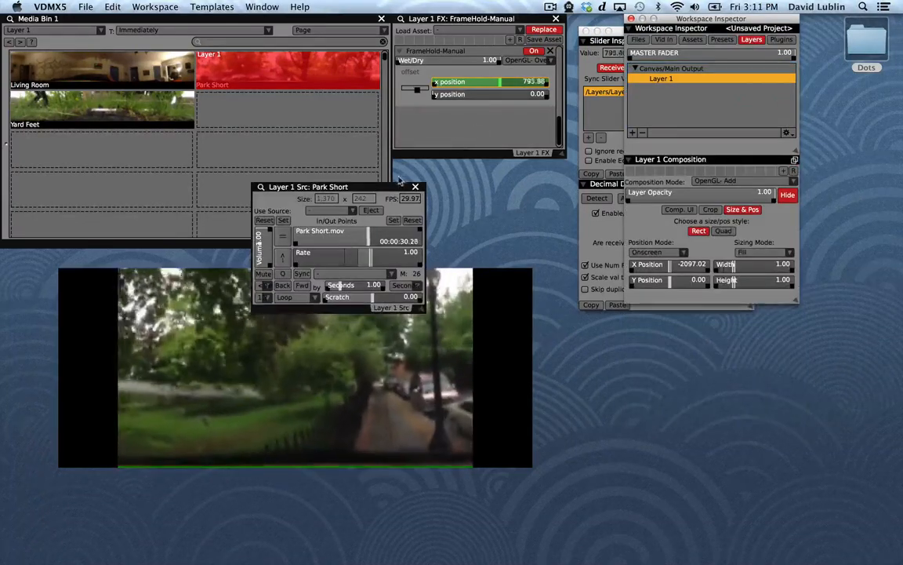
Place the Layer 1 source window beneath the Layer 1 FX window and disable all data sources on the x position.
left_click_drag(392, 185, 532, 165)
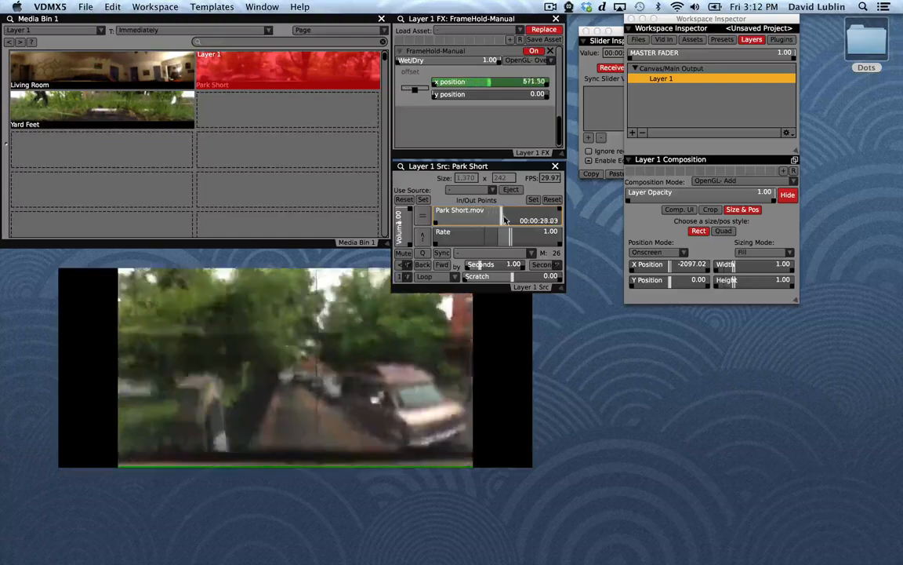
left_click(487, 82, "ctrl")
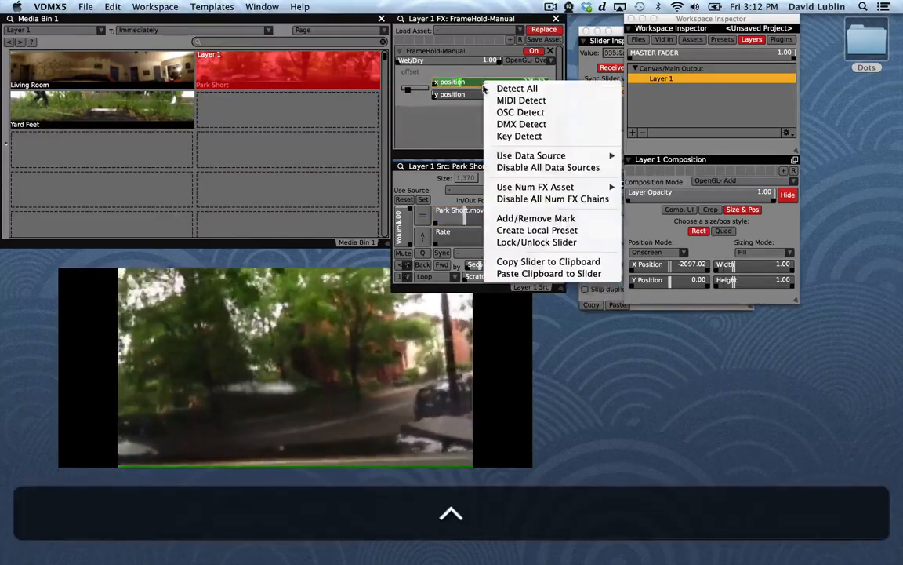
left_click(504, 166)
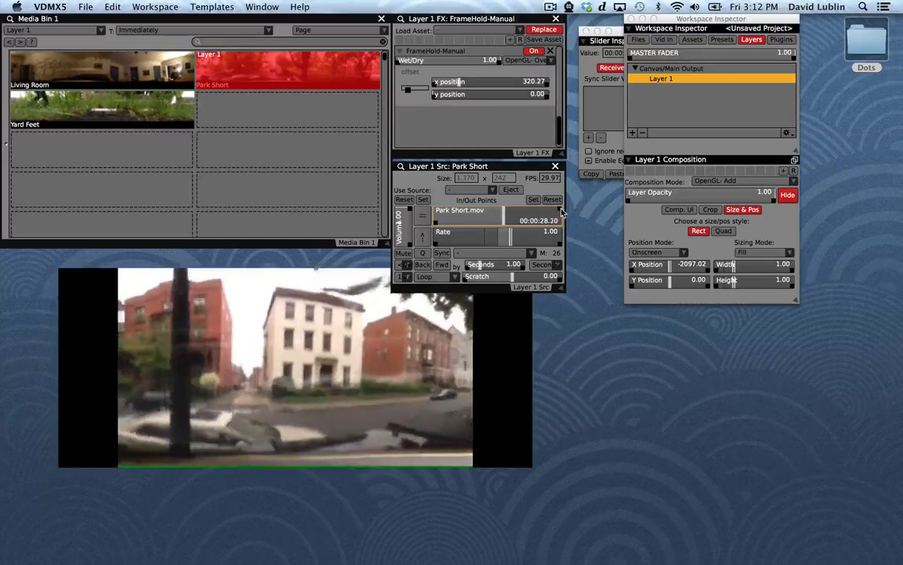
Use MIDI Detect to map Layer 1's Park Short playback position to controller 4 and its FrameHold-Manual x position to controller 2.
left_click(500, 219, "ctrl")
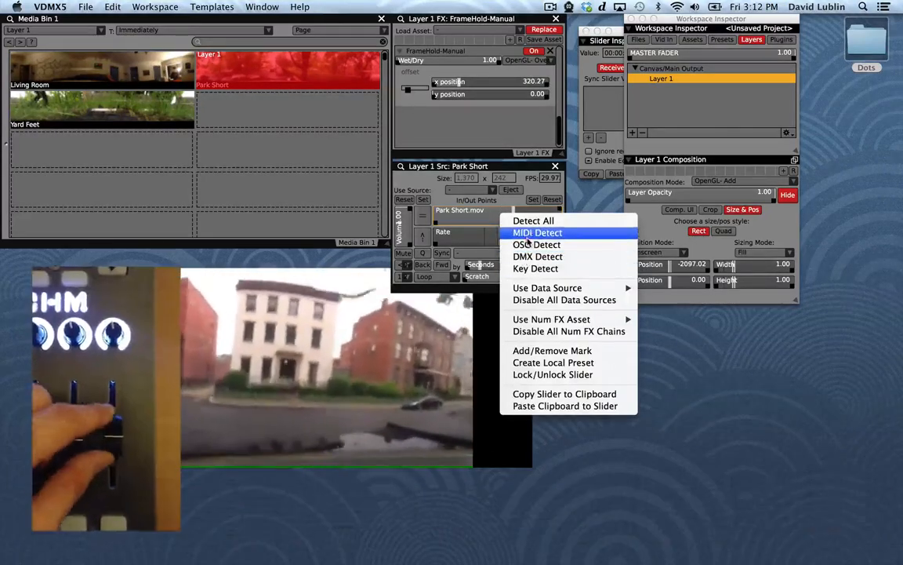
left_click(532, 233)
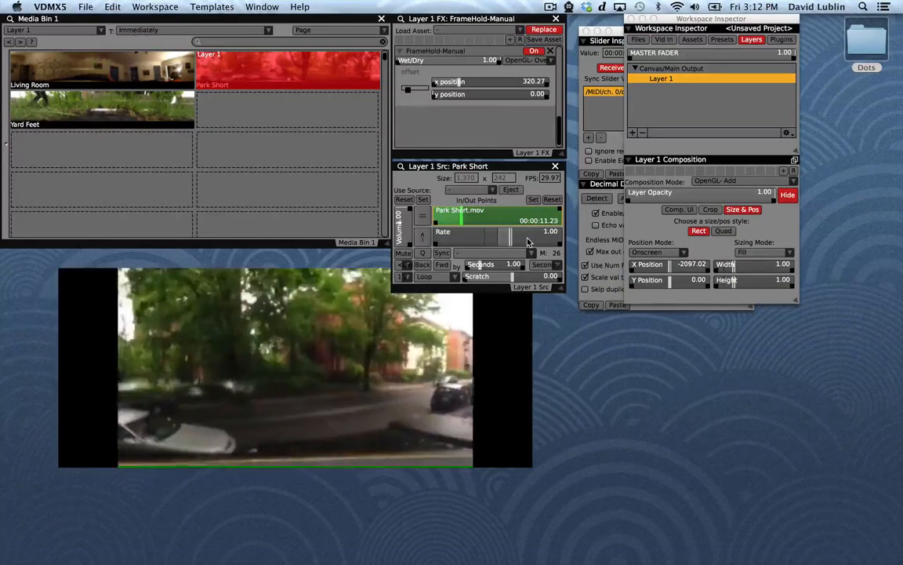
left_click(547, 84)
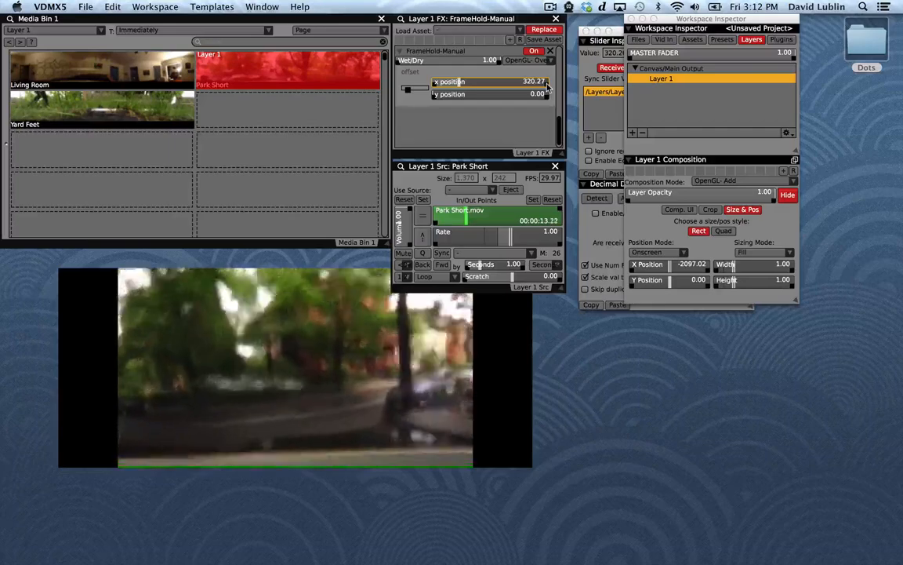
right_click(460, 86)
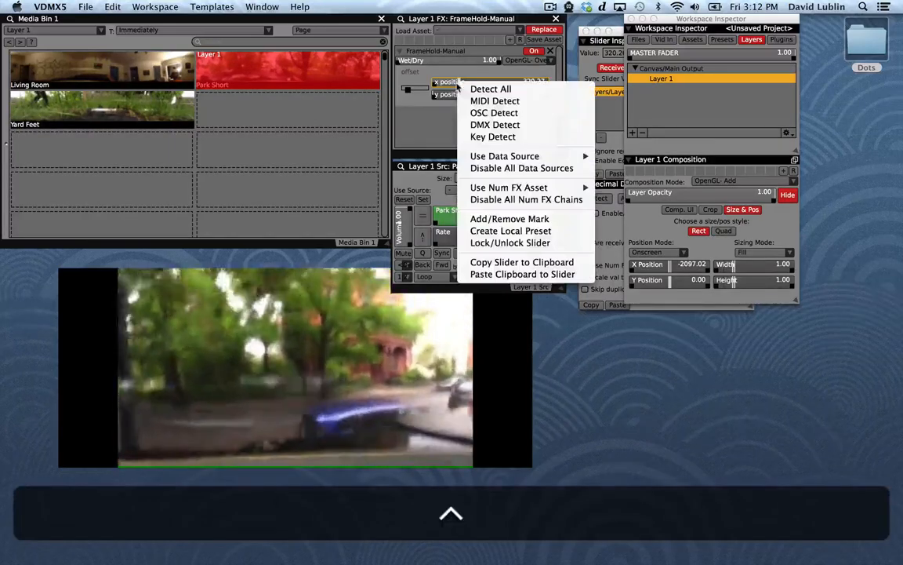
left_click(494, 101)
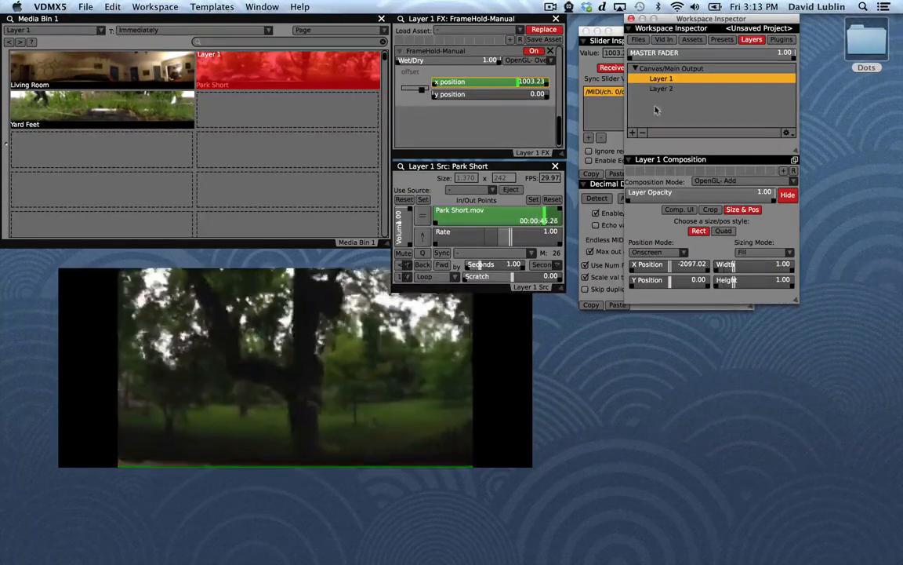
Delete the existing Layer 2 and duplicate Layer 1 to replace it.
left_click(662, 89)
left_click(644, 132)
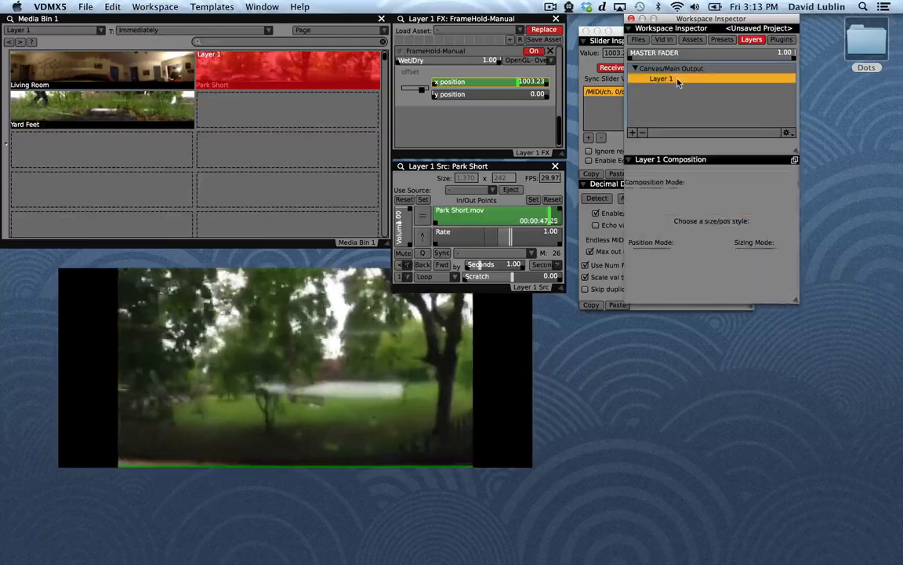
left_click(787, 132)
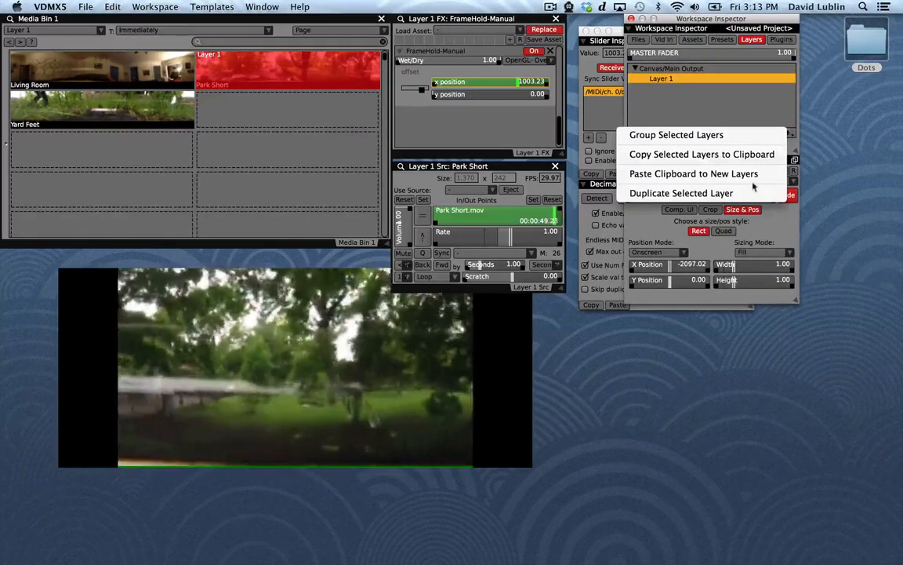
left_click(752, 193)
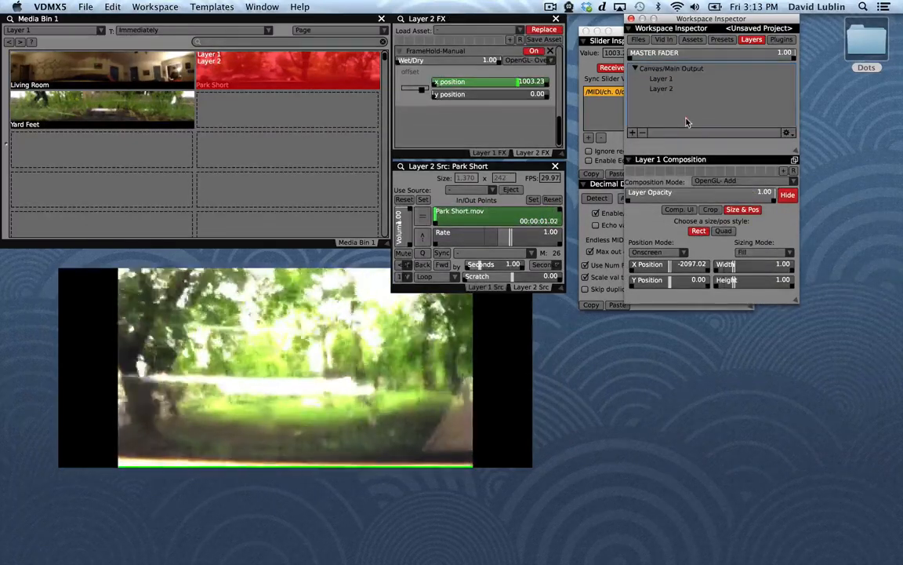
Show Layer 2's FX controls and move the UI Inspector below the Workspace Inspector.
left_click(687, 122)
left_click(490, 153)
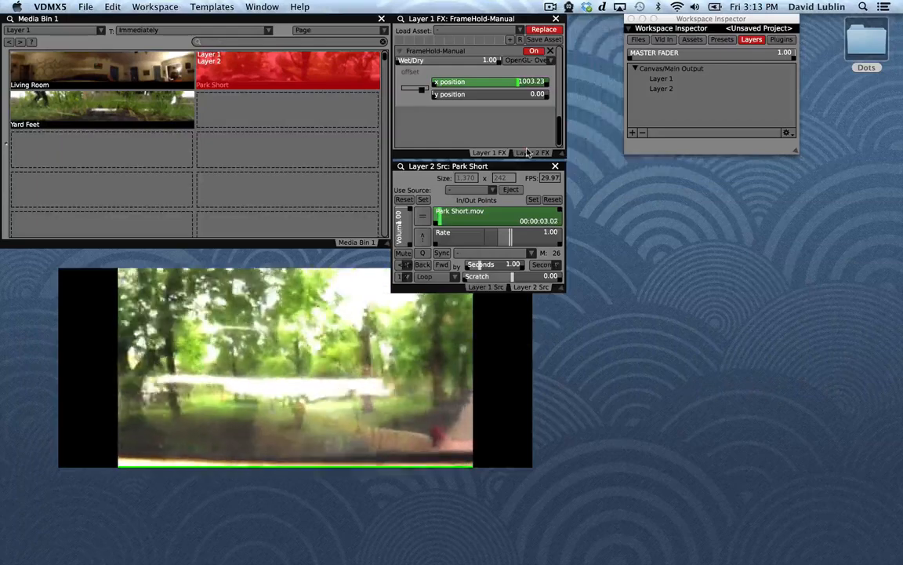
left_click(530, 153)
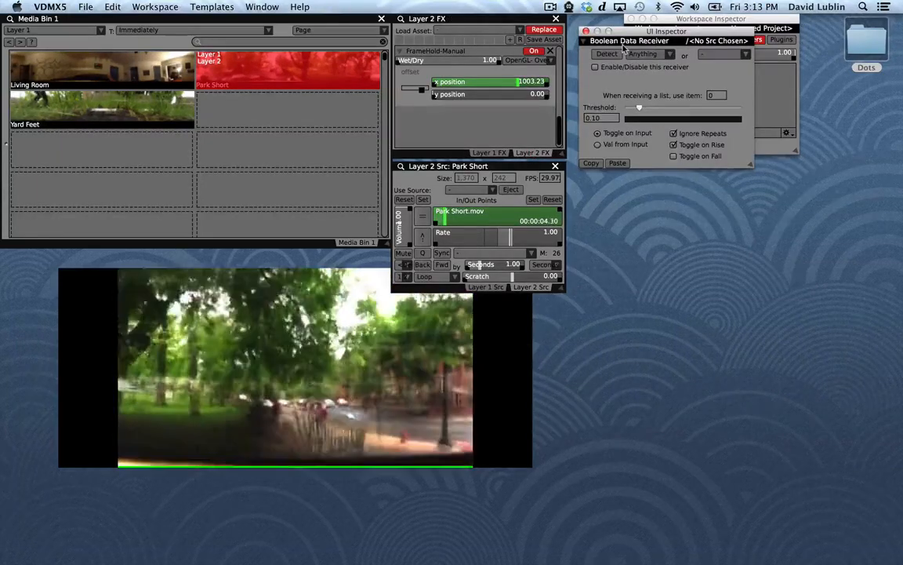
left_click_drag(637, 35, 685, 221)
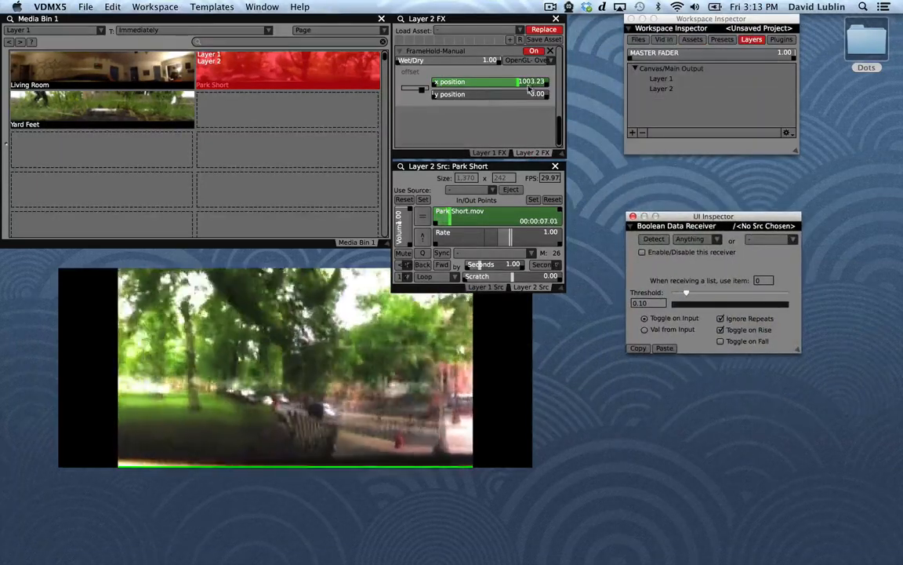
Use MIDI Detect to map Layer 2's x position to controller 0 and its playback position to controller 6.
left_click(546, 87)
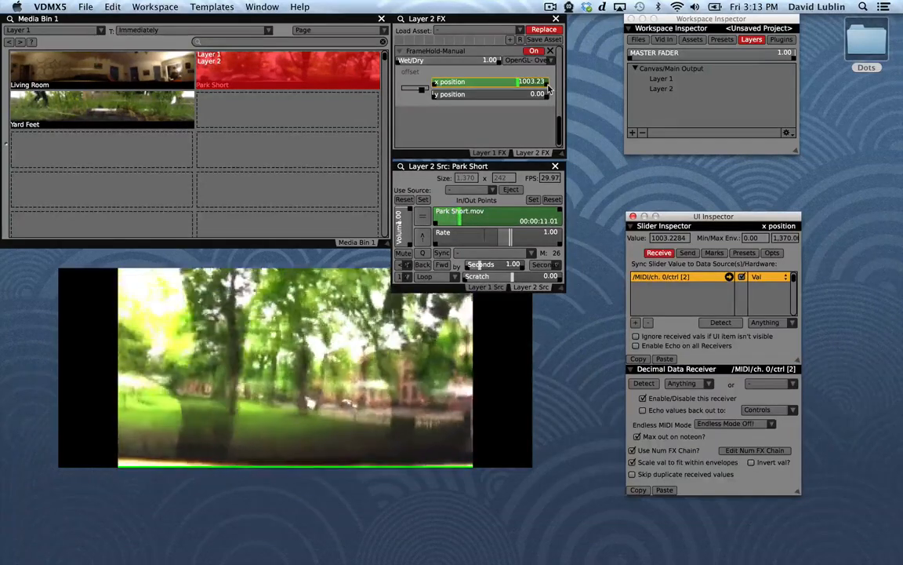
right_click(472, 80)
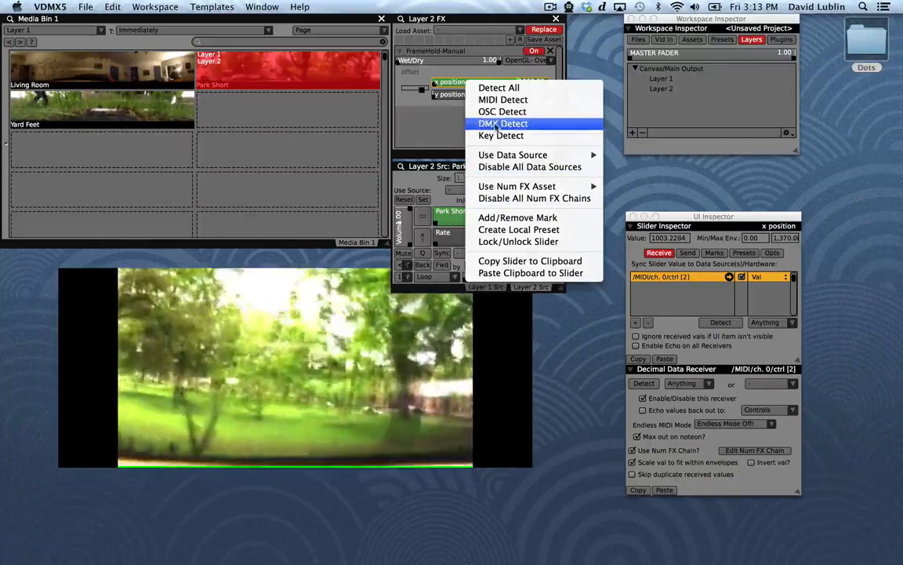
left_click(494, 102)
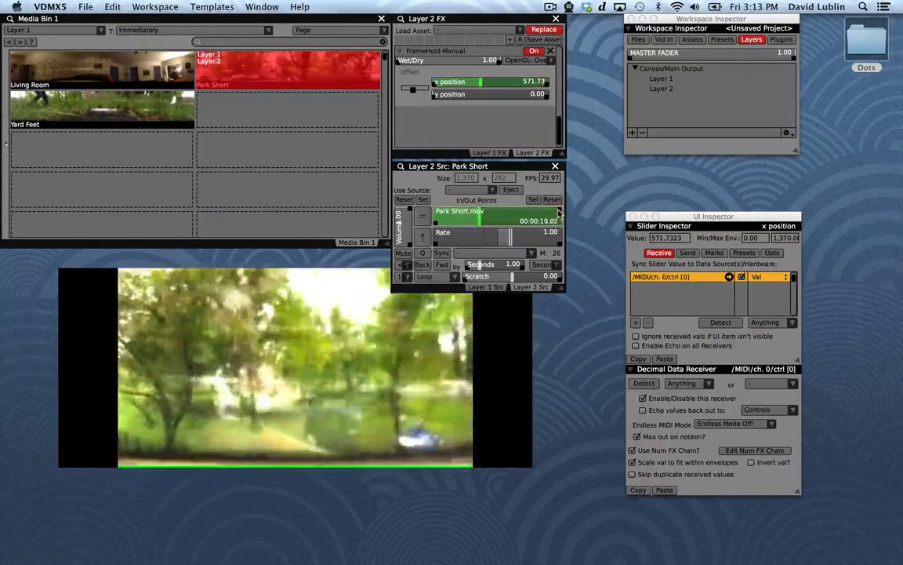
right_click(469, 216)
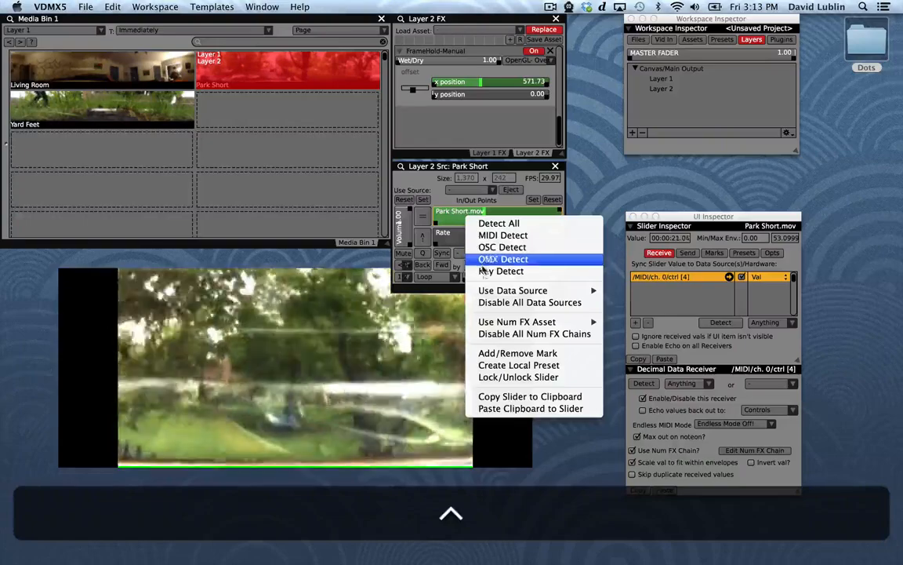
left_click(491, 240)
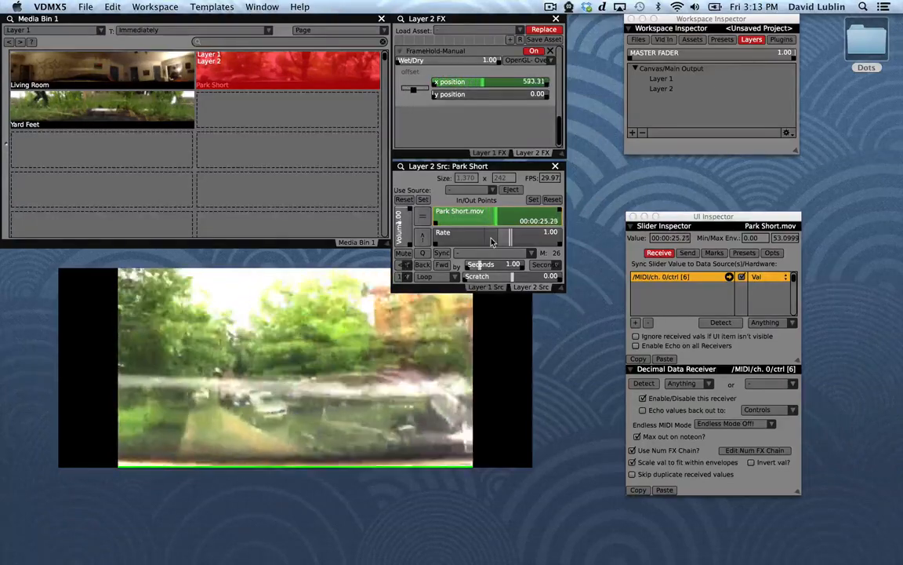
Make Layer 2 the Media Bin's target and trigger the Yard Feet clip on it.
left_click(73, 33)
left_click(88, 45)
left_click(84, 103)
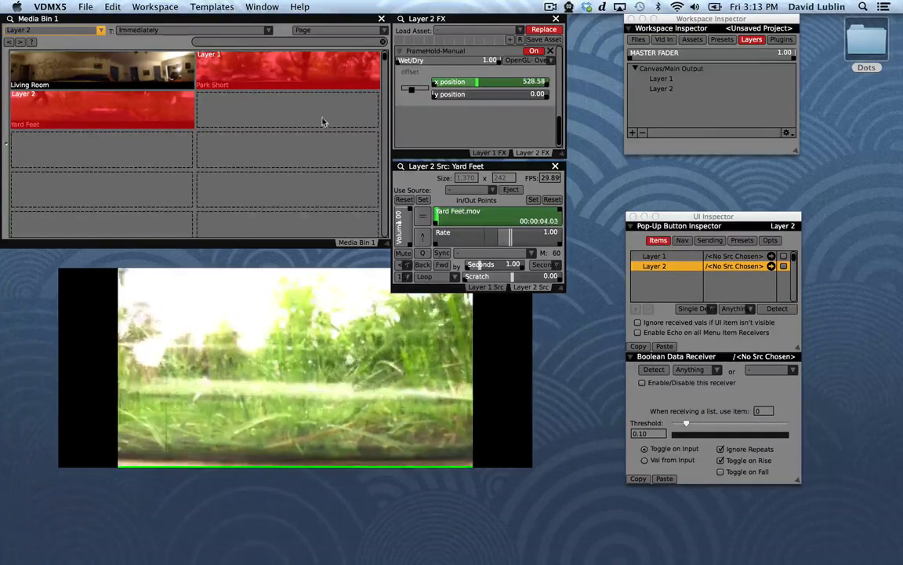
Add a Two Channel Mixer plugin and assign Layer 1 and Layer 2 to its two channels.
left_click(780, 40)
left_click(635, 136)
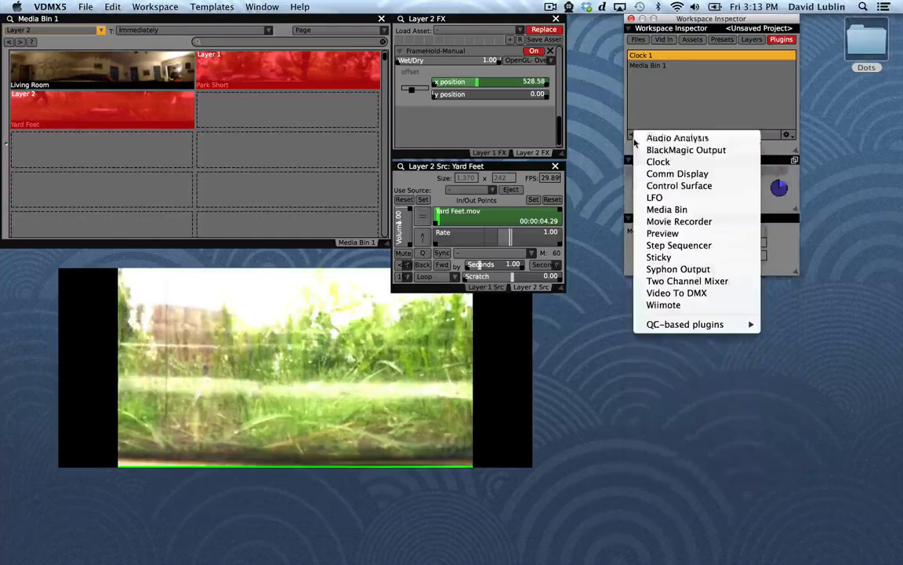
left_click(646, 282)
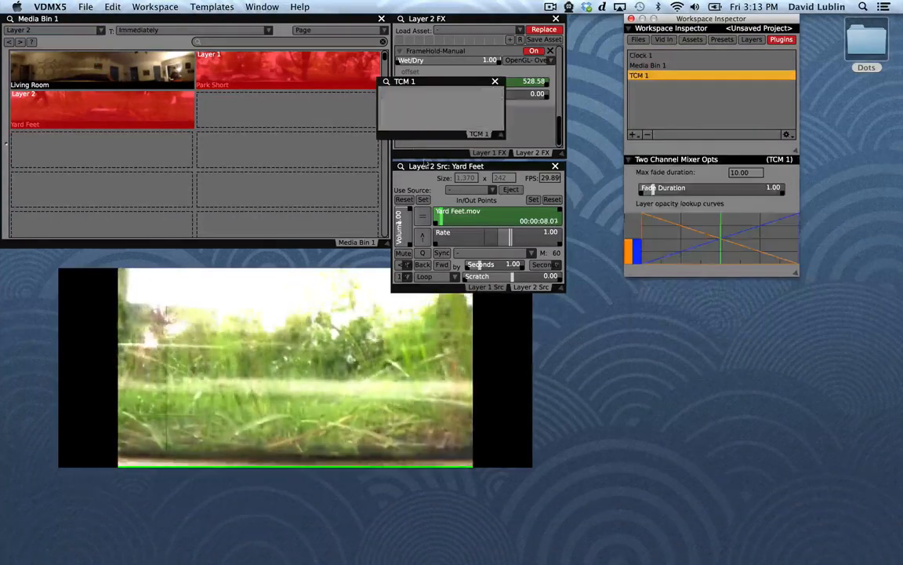
left_click(416, 125)
left_click(418, 165)
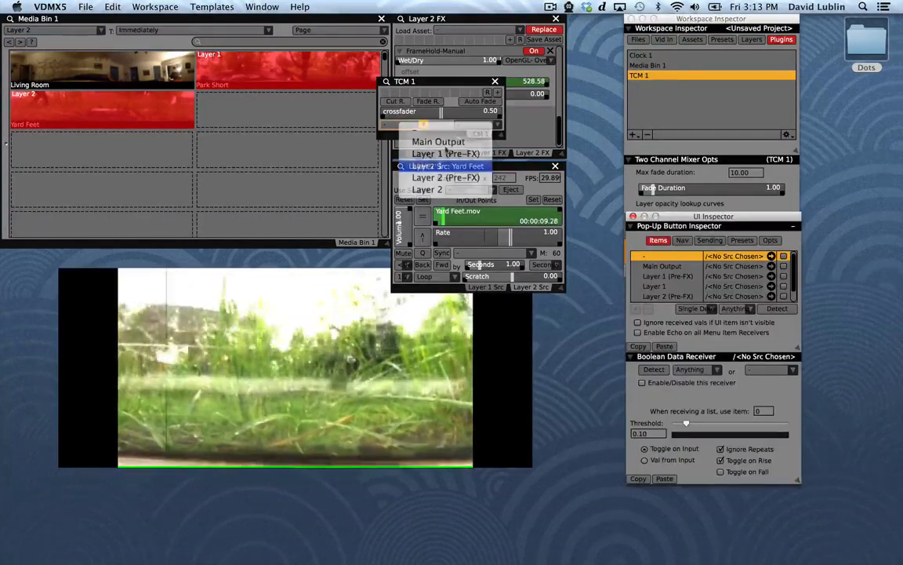
left_click(480, 125)
left_click(491, 192)
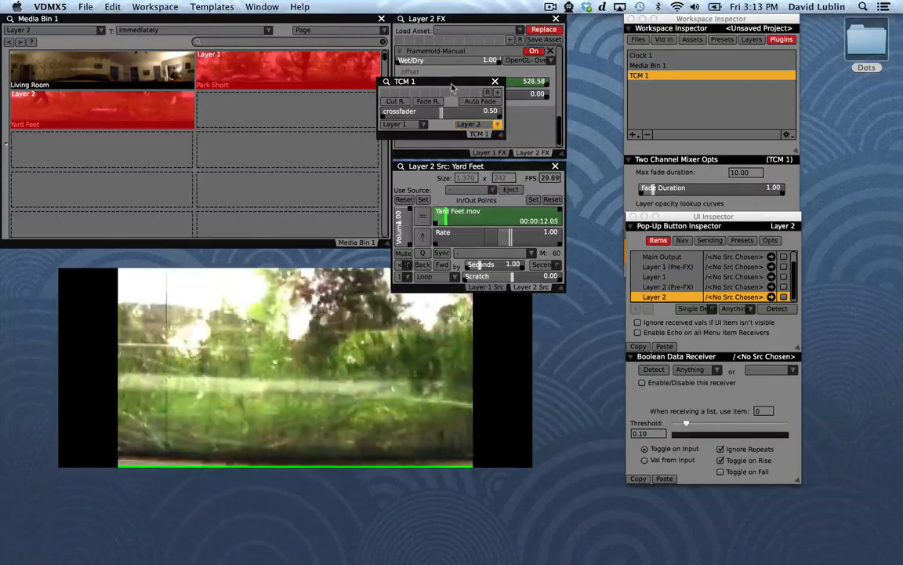
Arrange the widened mixer window between the Media Bin and the video output, and set its crossfader to 0.50.
left_click_drag(456, 91, 79, 261)
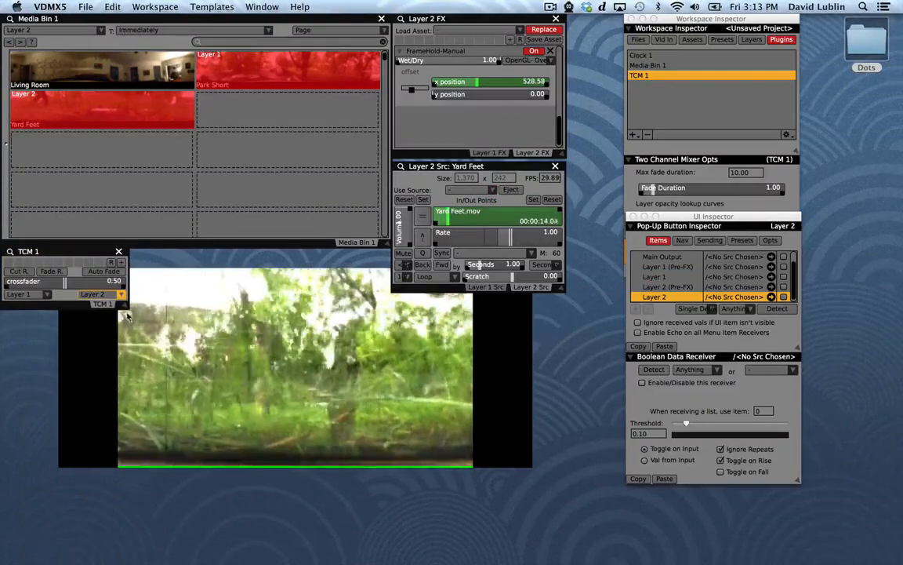
left_click_drag(123, 305, 33, 286)
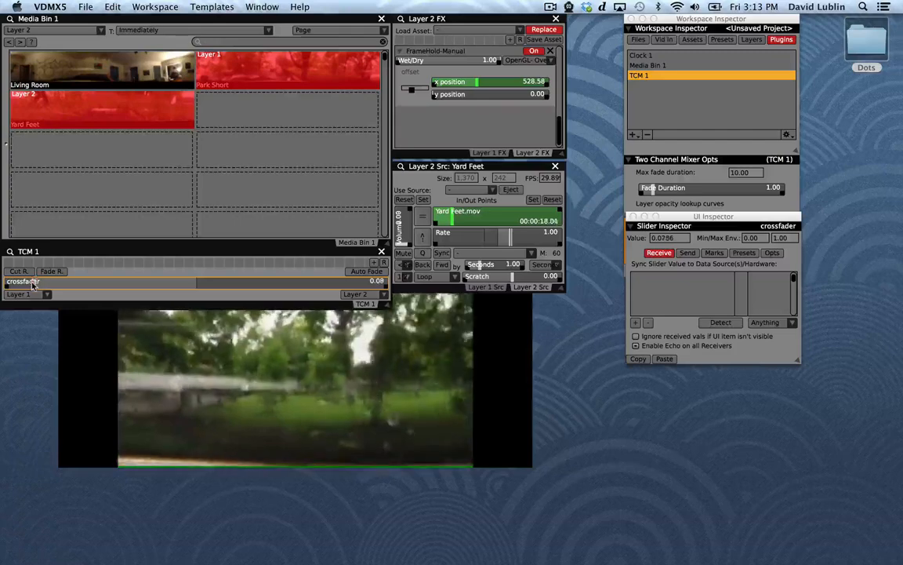
left_click_drag(220, 438, 294, 490)
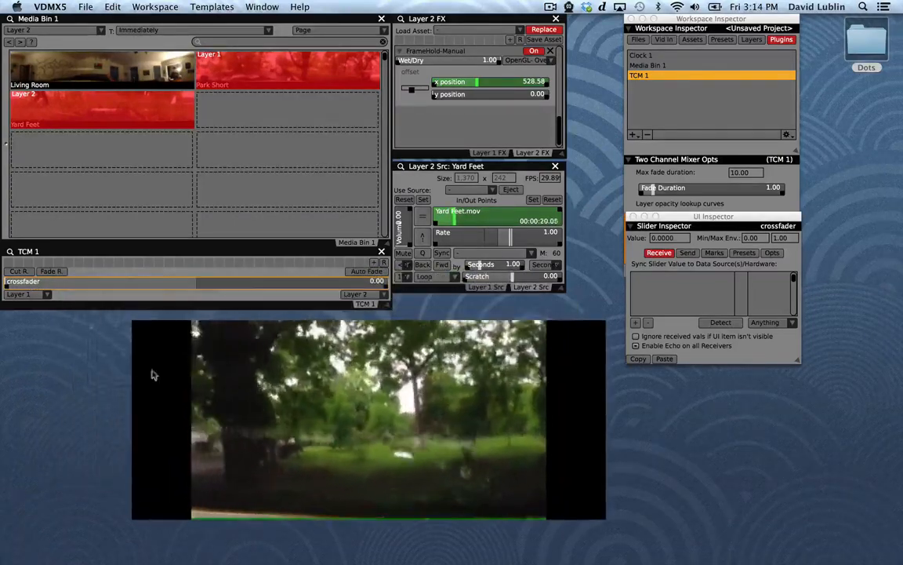
left_click_drag(17, 283, 198, 296)
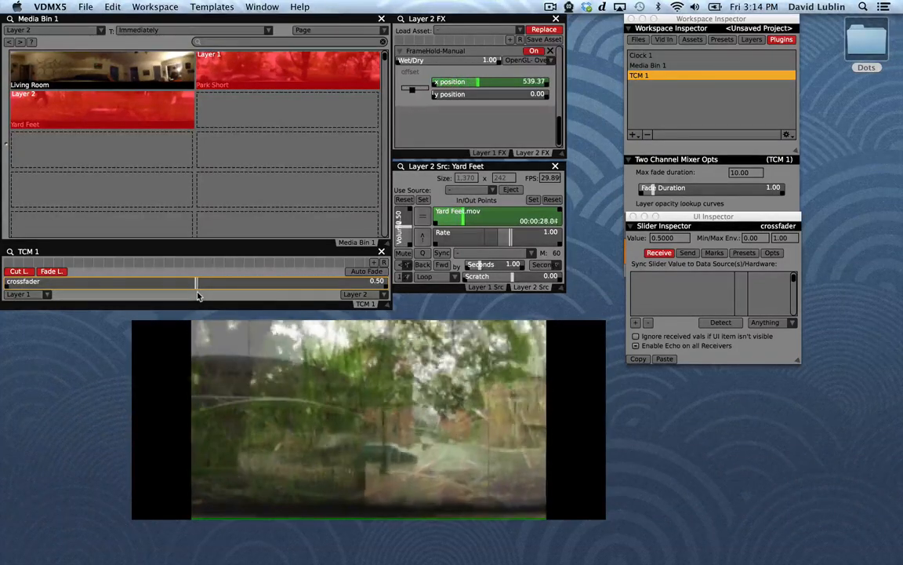
Set Layer 1's composition mode to the GLSL blend Difference.fs.
left_click(751, 39)
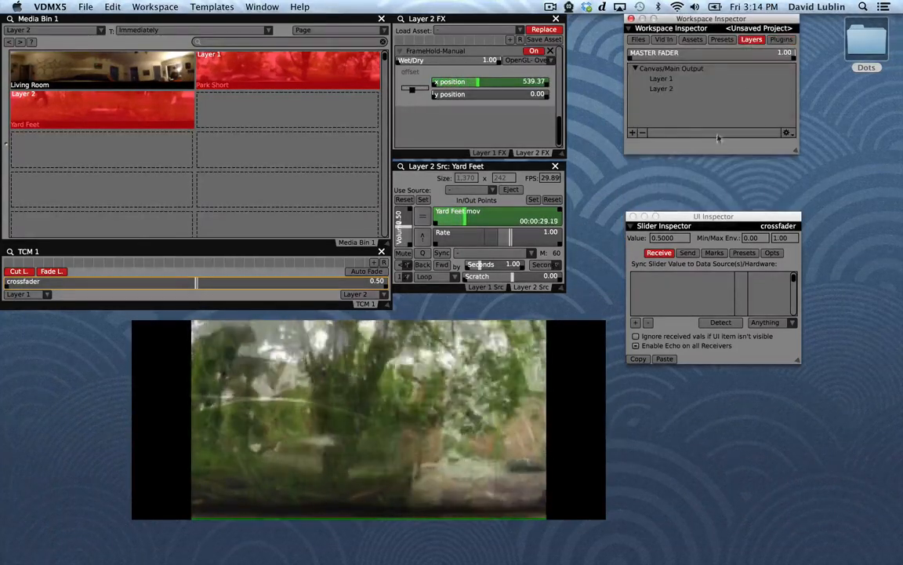
left_click(655, 79)
left_click(741, 180)
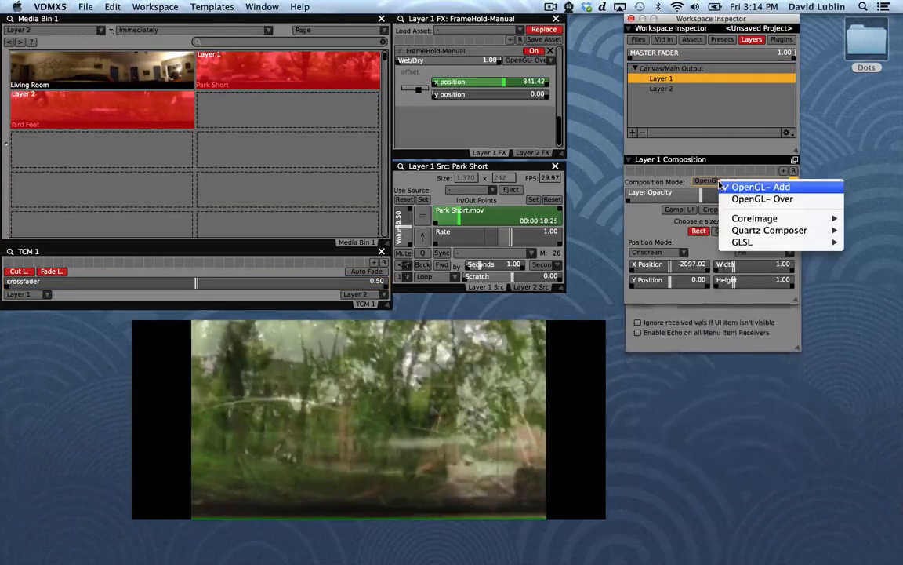
mouse_move(737, 245)
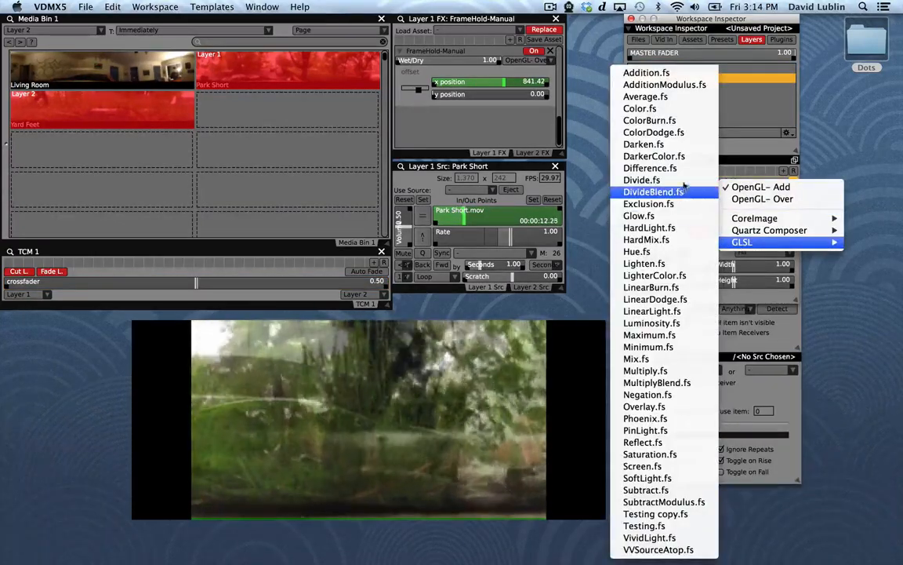
left_click(680, 171)
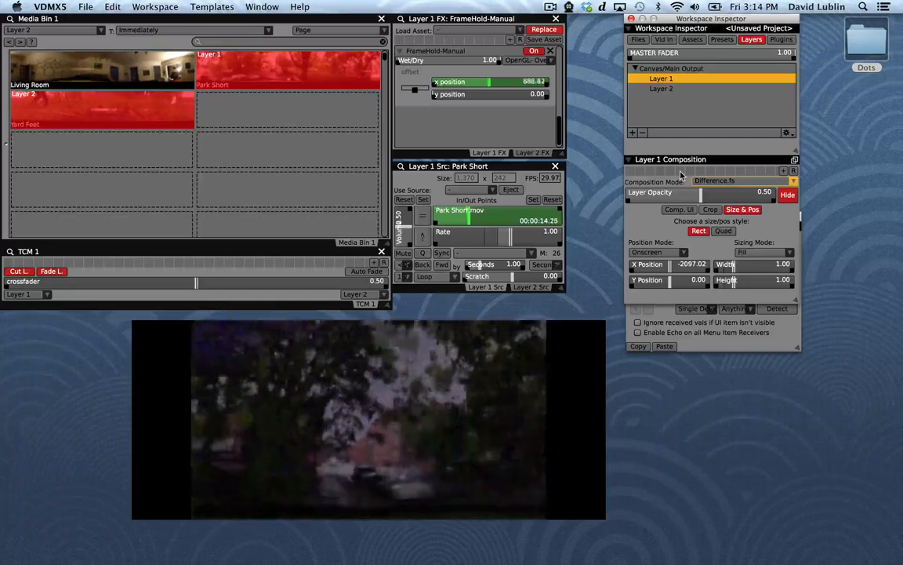
Add a midpoint at X 0.5, Y 1 to both layer opacity lookup curves of the Two Channel Mixer.
left_click(33, 244)
left_click(748, 231)
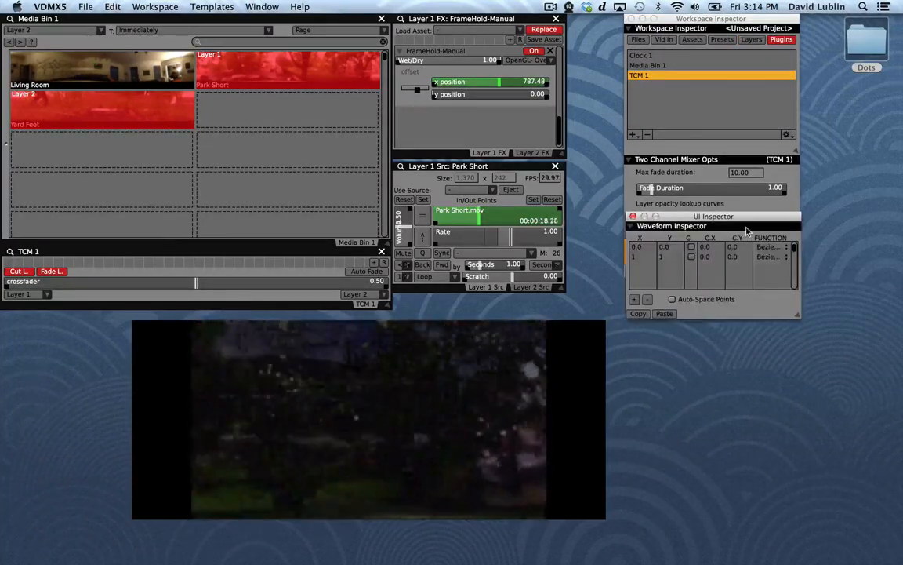
left_click_drag(743, 220, 743, 350)
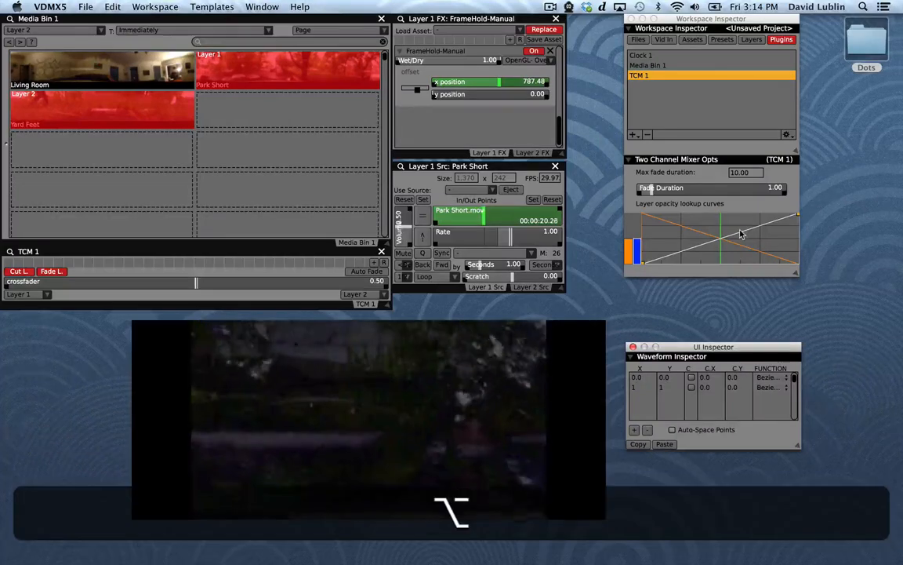
left_click_drag(740, 232, 716, 210)
left_click(709, 236)
left_click(708, 234, "alt")
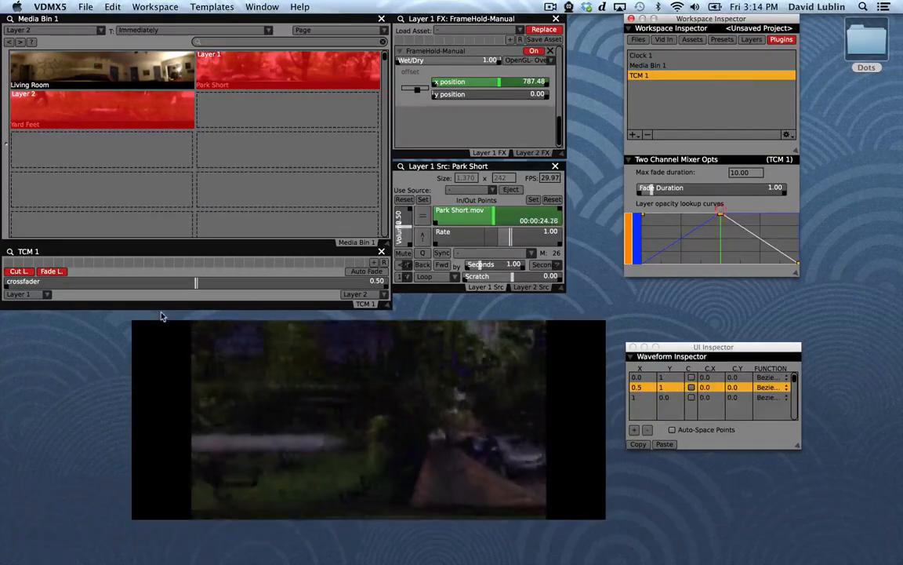
Set Layer 1's composition mode to OpenGL- Add and move the UI Inspector clear of the Workspace Inspector.
left_click(155, 282)
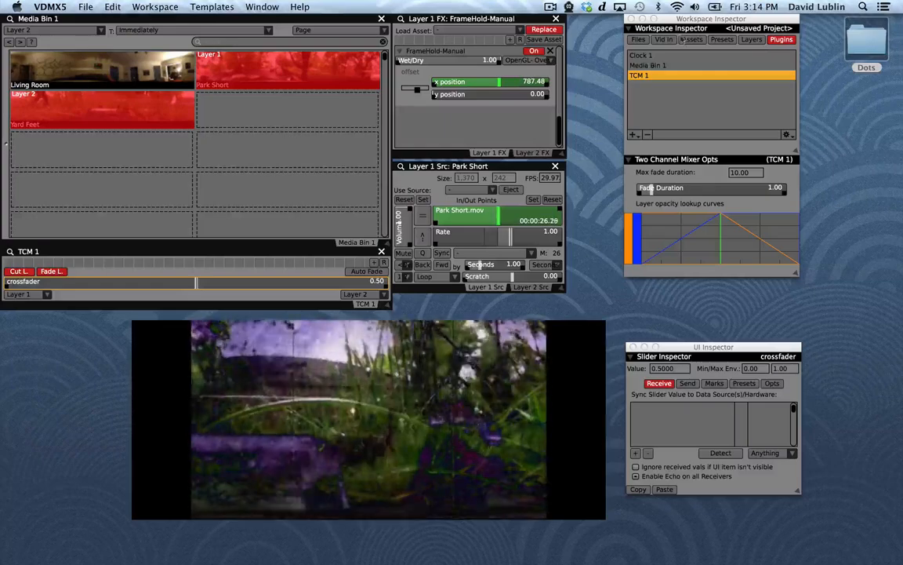
left_click(751, 40)
left_click(737, 181)
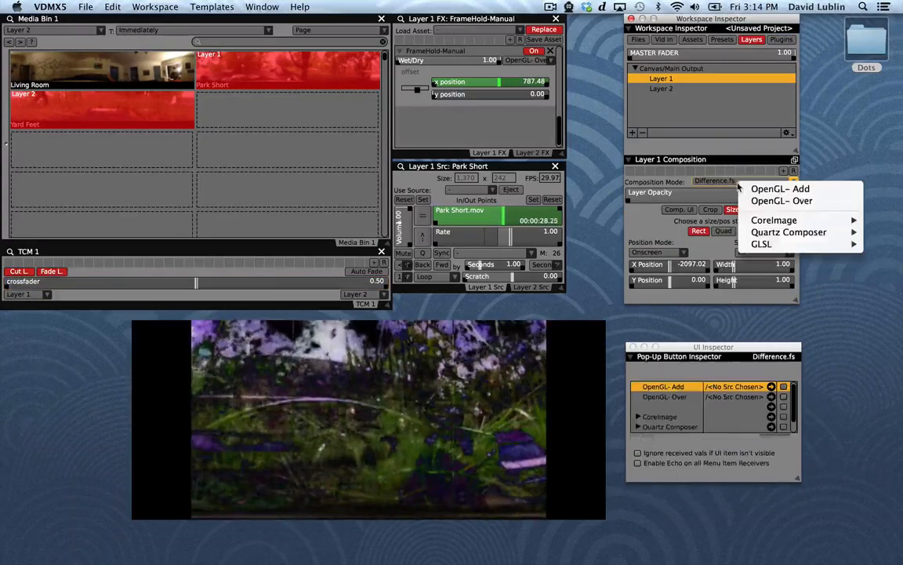
left_click(787, 195)
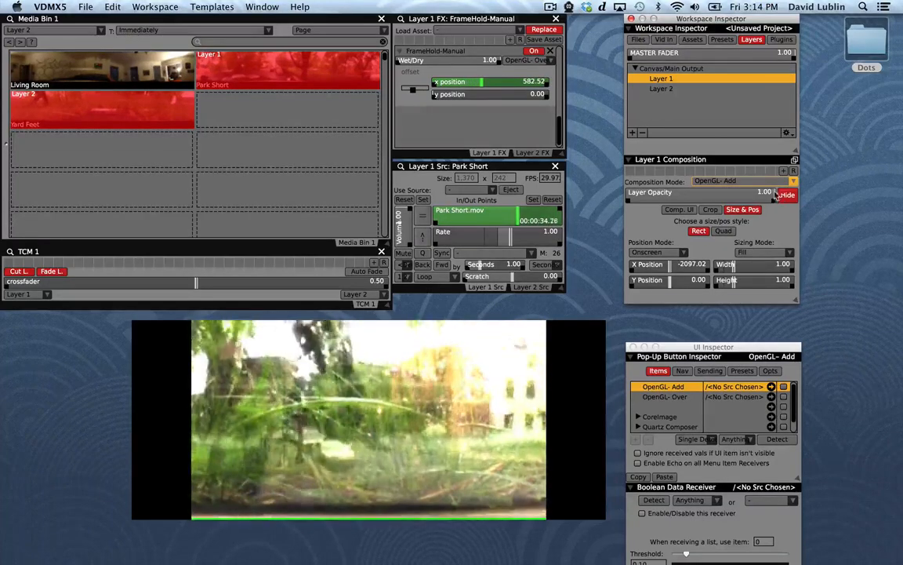
left_click_drag(723, 352, 751, 328)
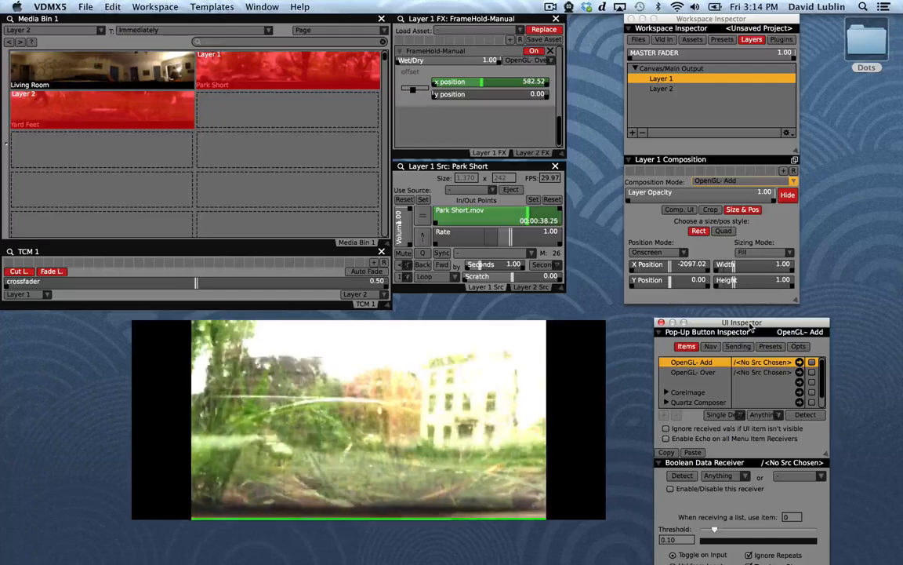
left_click(628, 107)
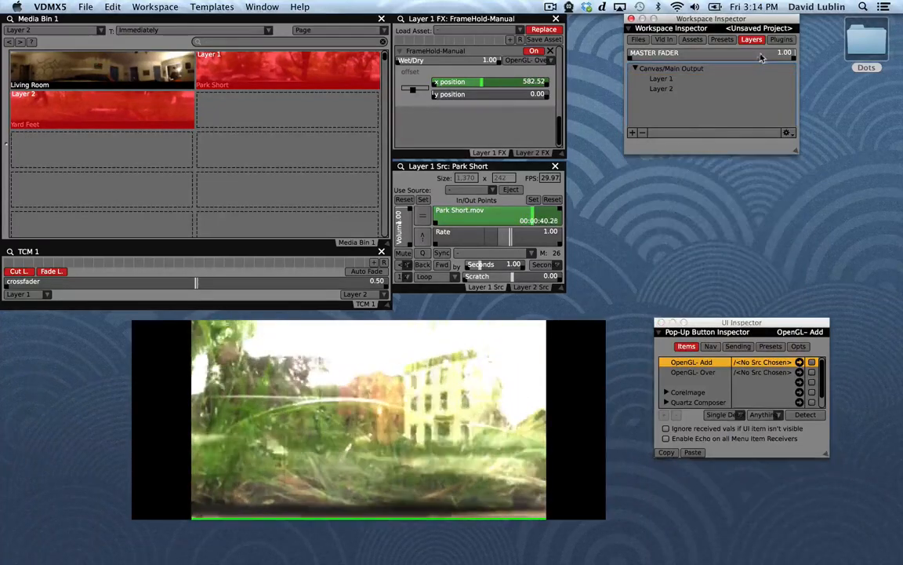
Add a Preview plugin and set its source to Layer 1.
left_click(781, 40)
left_click(633, 134)
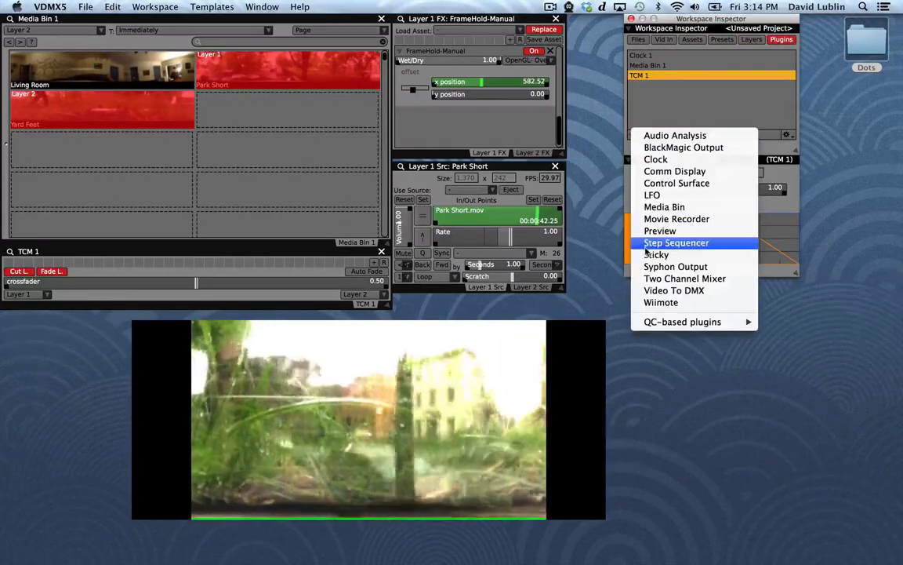
left_click(659, 231)
left_click(428, 100)
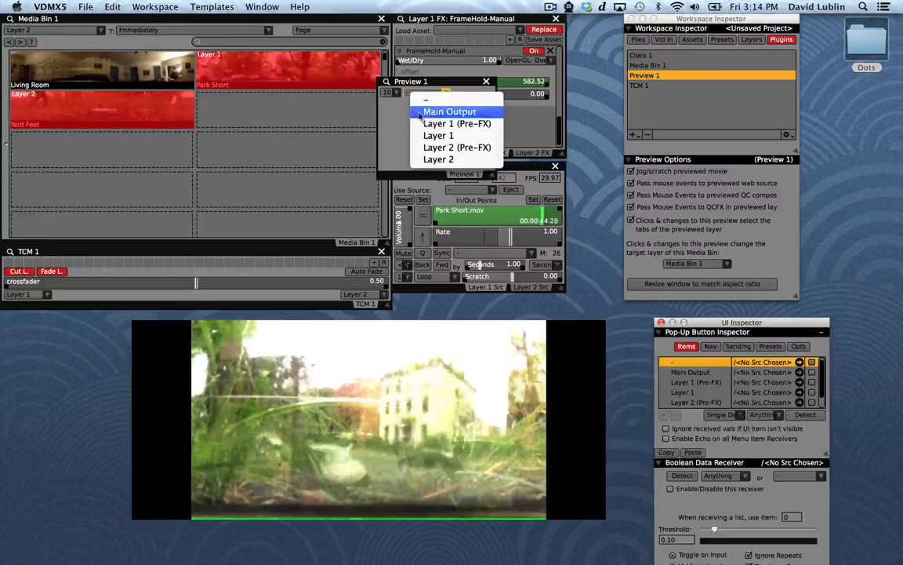
left_click(428, 137)
Place the preview window below the mixer, widen it to match, and shift the video output window away from it.
left_click_drag(444, 86, 67, 317)
left_click_drag(118, 407, 387, 407)
left_click_drag(390, 441, 409, 453)
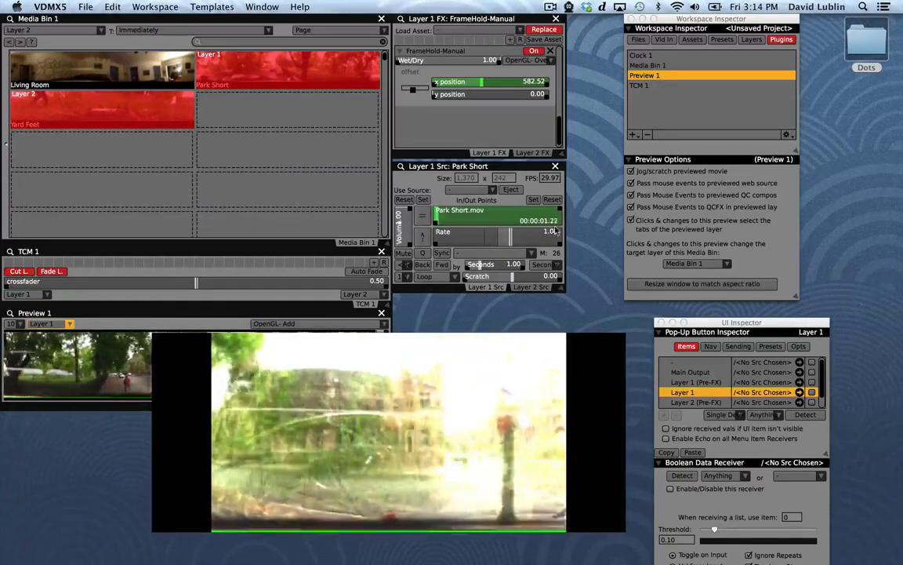
Switch the Canvas/Main Output to fullscreen across Display 1 and Display 2, leaving Display 0 out.
left_click(753, 41)
left_click(671, 68)
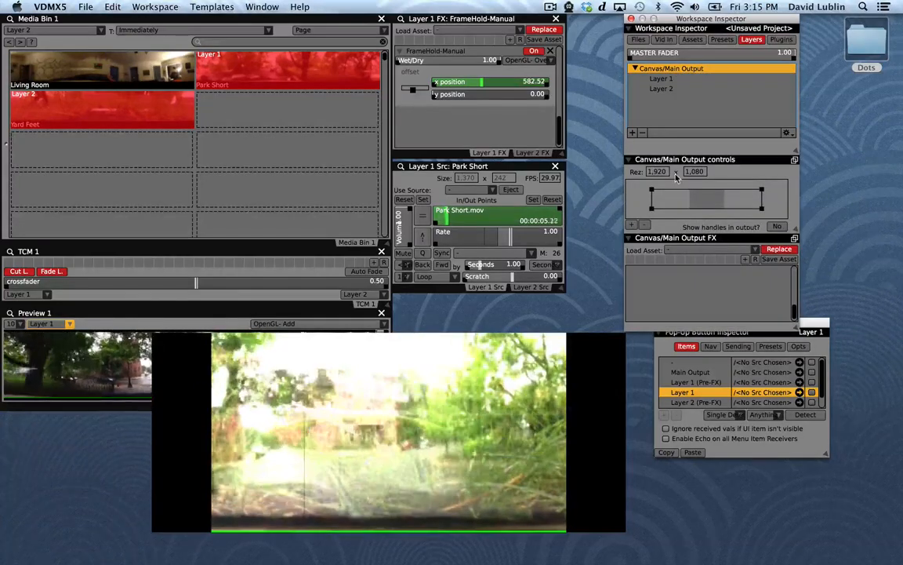
key("super+f")
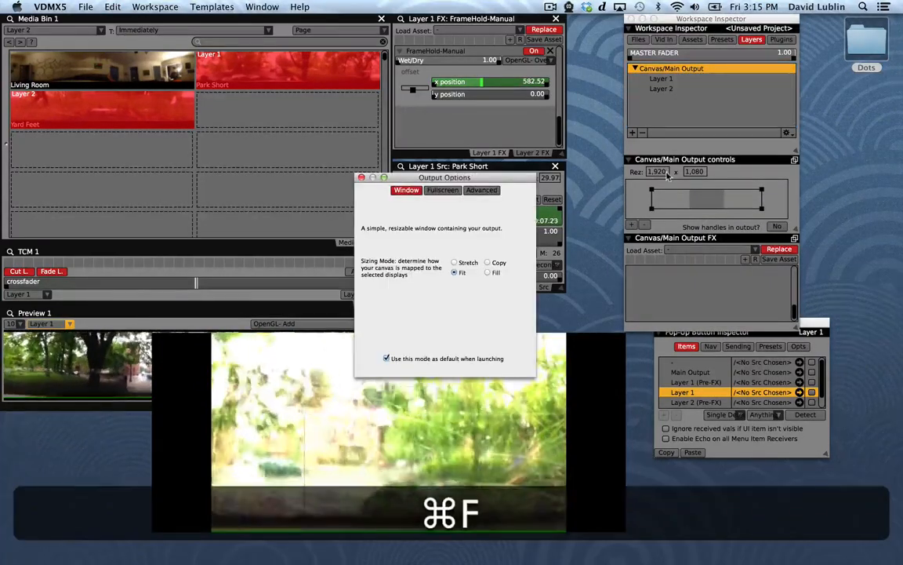
left_click(443, 190)
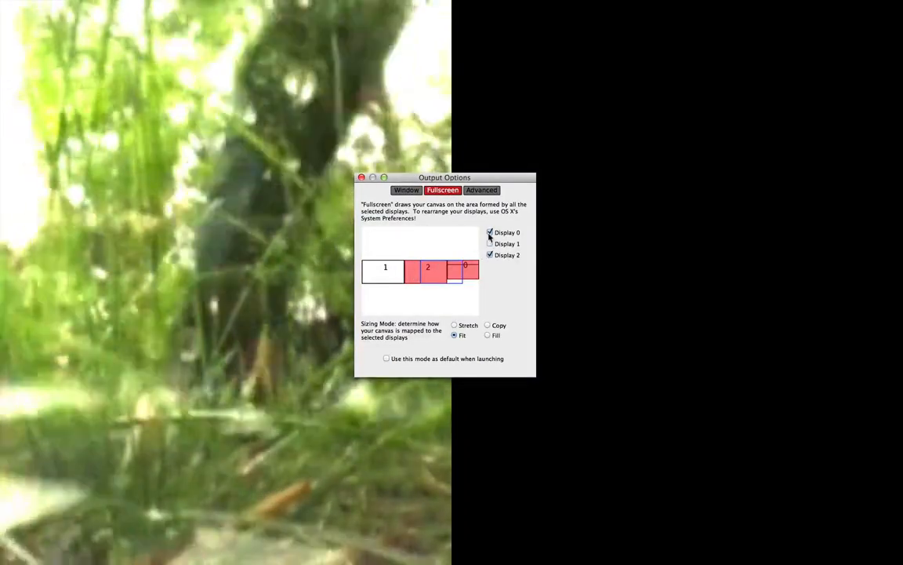
left_click(490, 233)
left_click(491, 244)
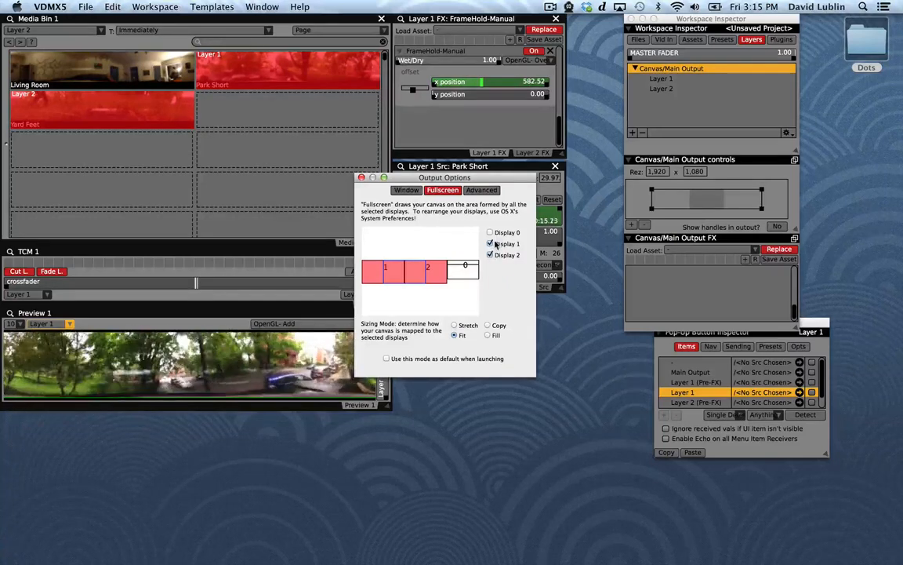
Set the Canvas/Main Output resolution width to 3840.
left_click(659, 172)
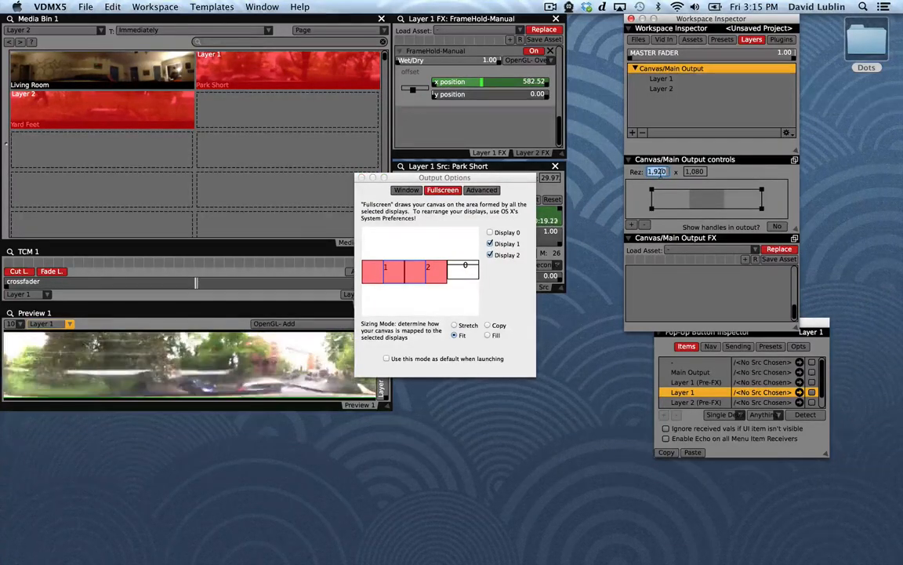
type("38")
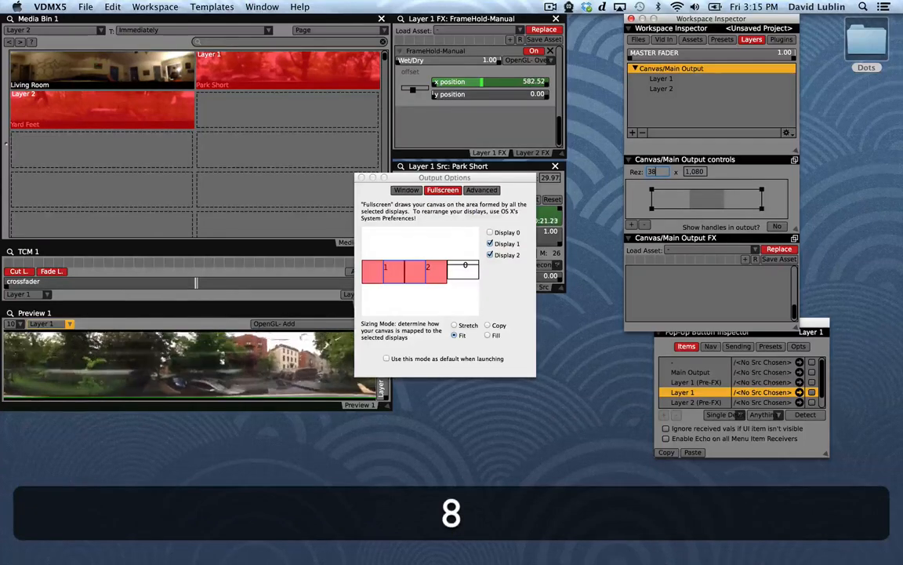
type("40")
key("Tab")
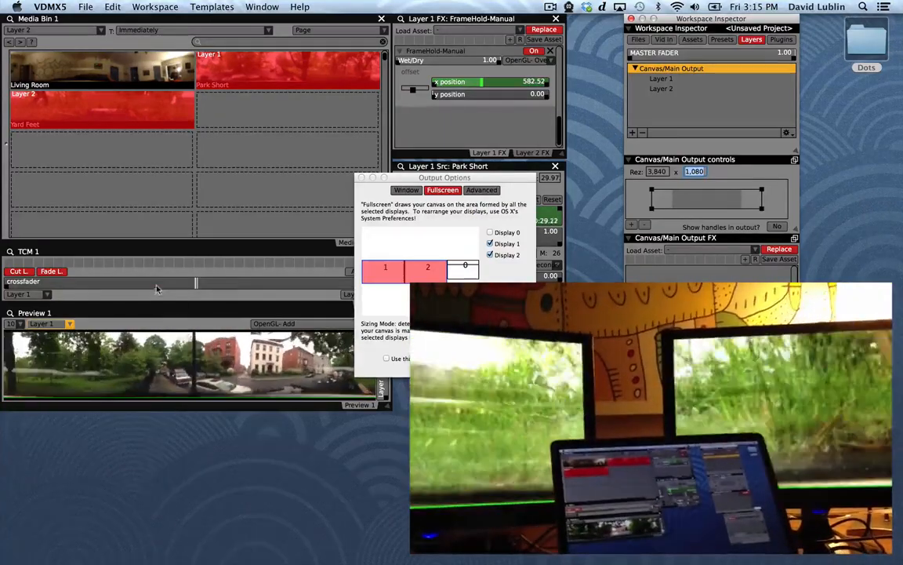
Sweep the mixer's crossfader toward Layer 1 and back fully to Layer 2 at 1.00, and close the Output Options.
left_click_drag(156, 289, 16, 285)
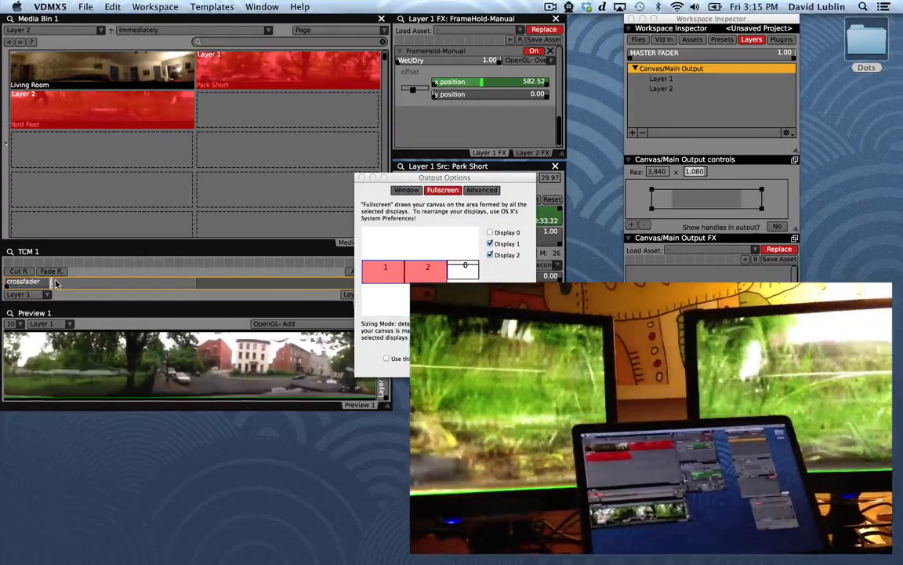
left_click_drag(56, 284, 400, 266)
left_click(361, 178)
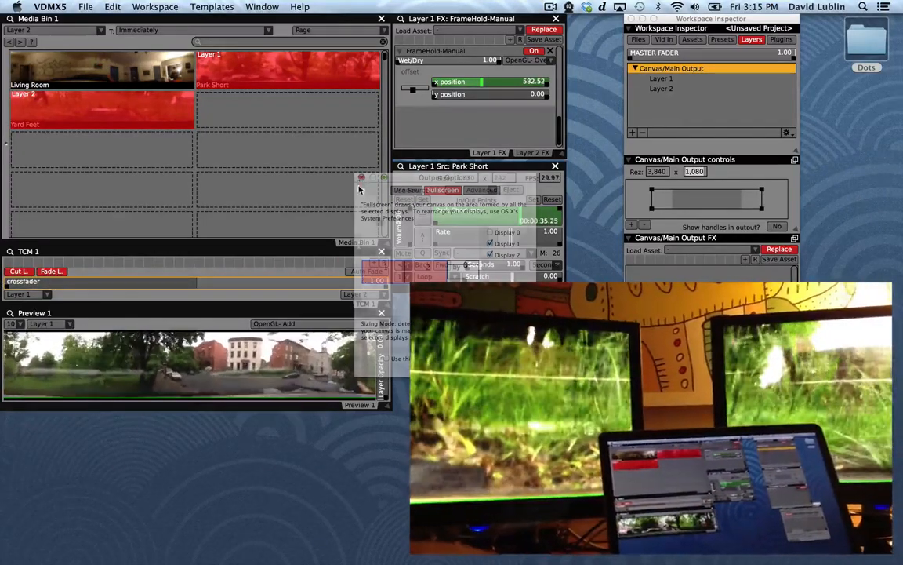